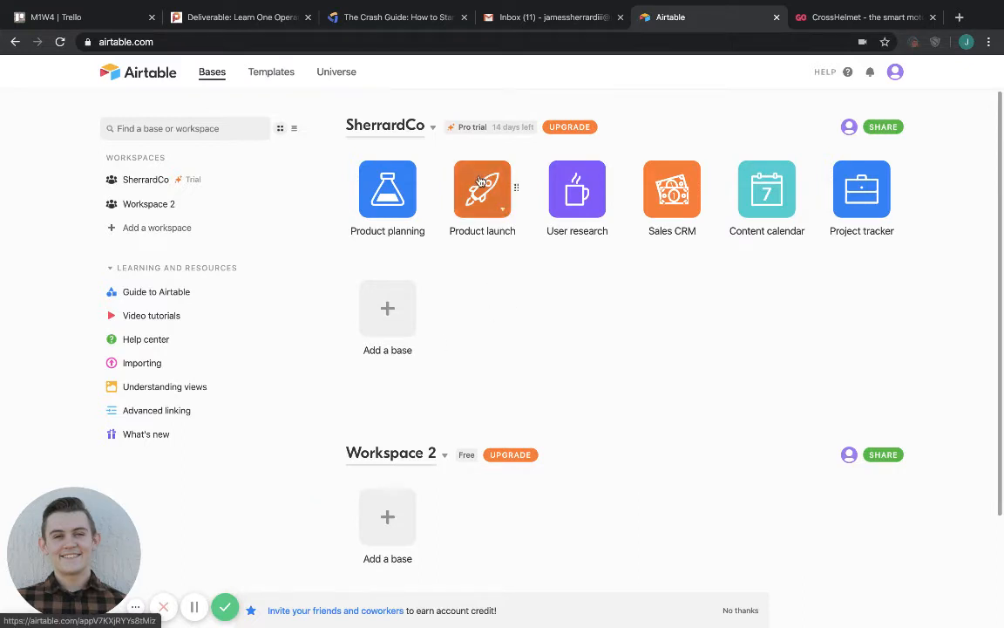
Change the colour of the Product launch base to green.
click(502, 209)
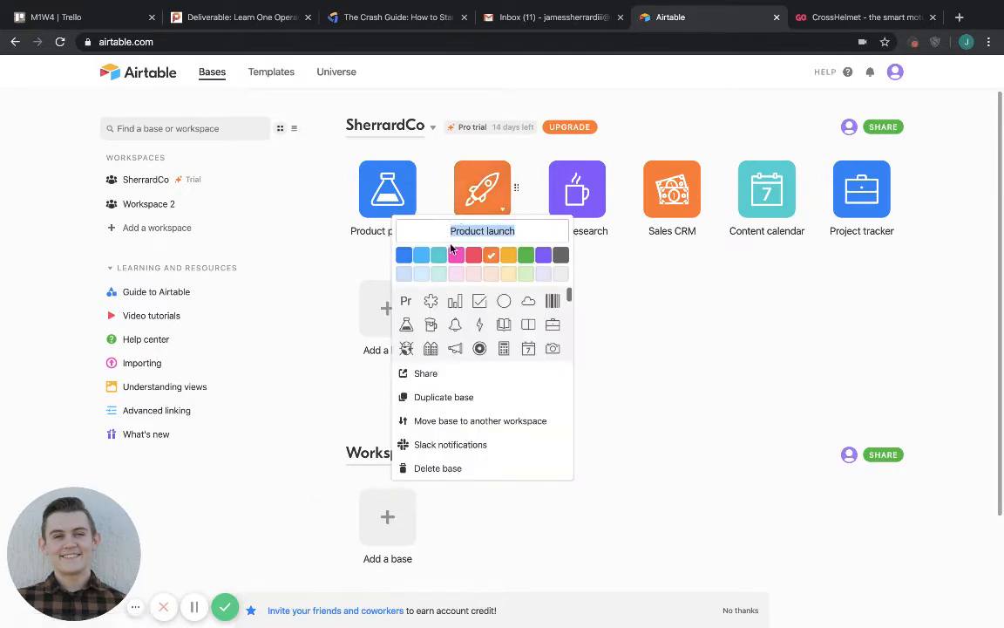
click(526, 253)
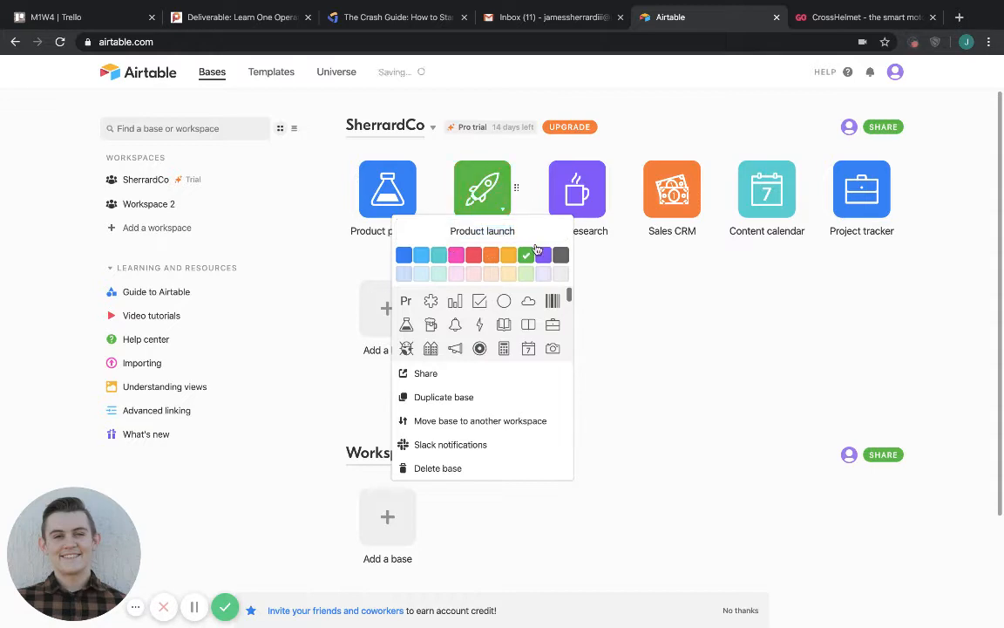
click(583, 196)
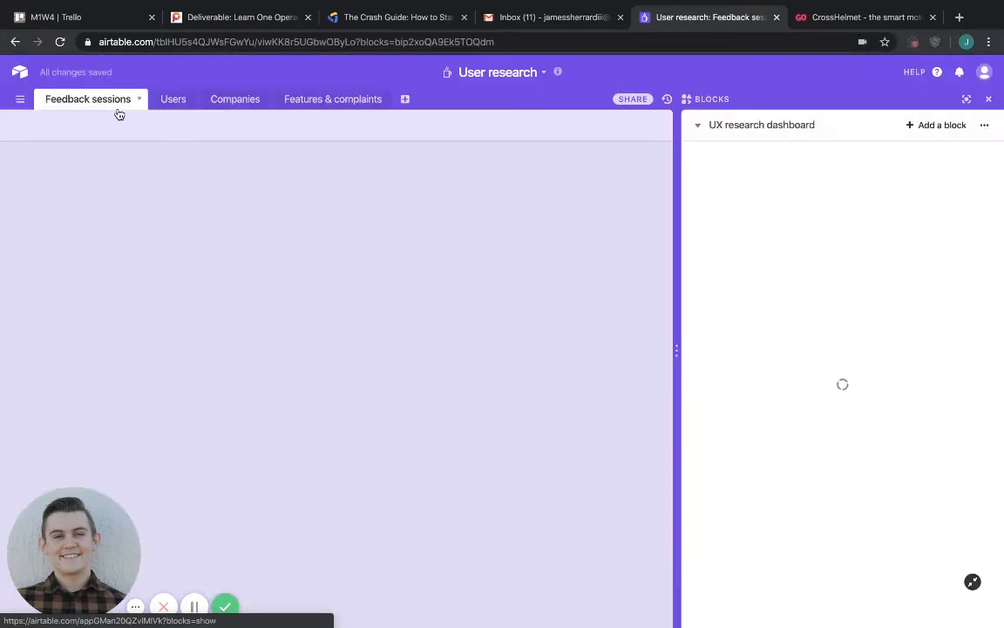
click(15, 43)
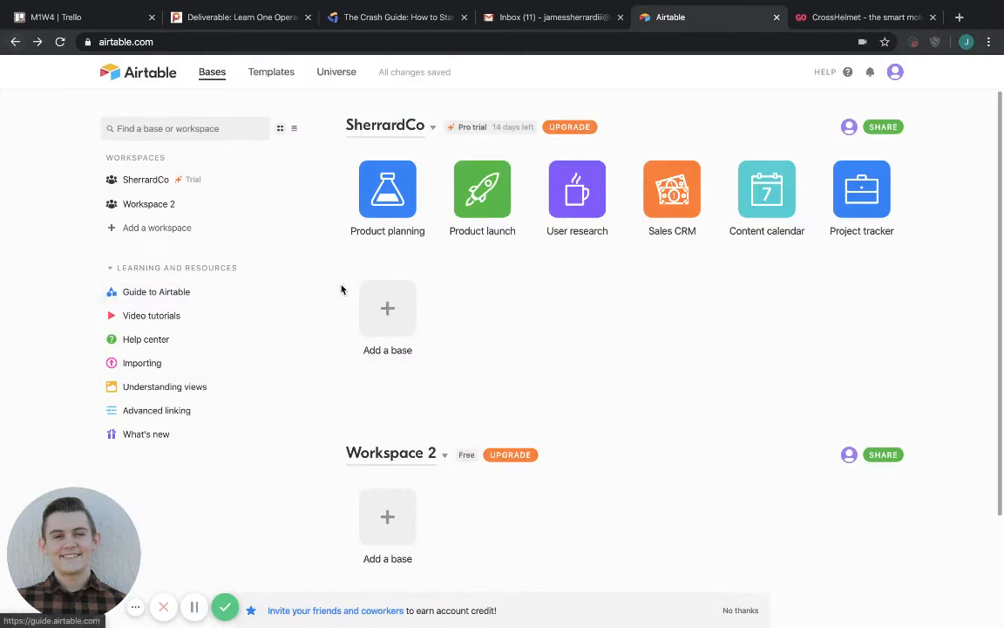
Create a new base from scratch in the SherrardCo workspace and name it "Example base".
click(389, 312)
click(376, 418)
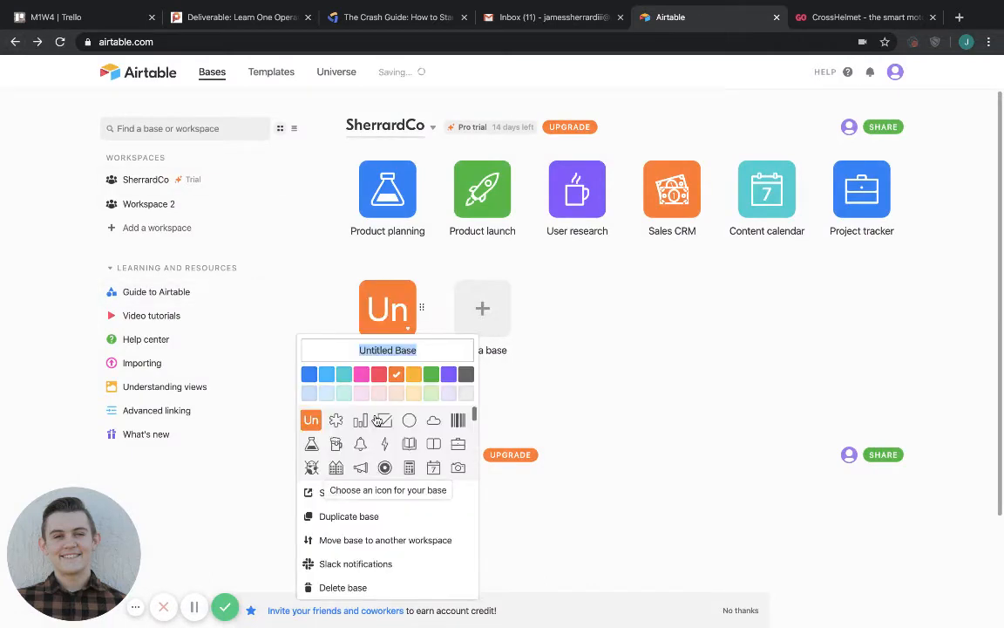
key(BackSpace)
text(Example base)
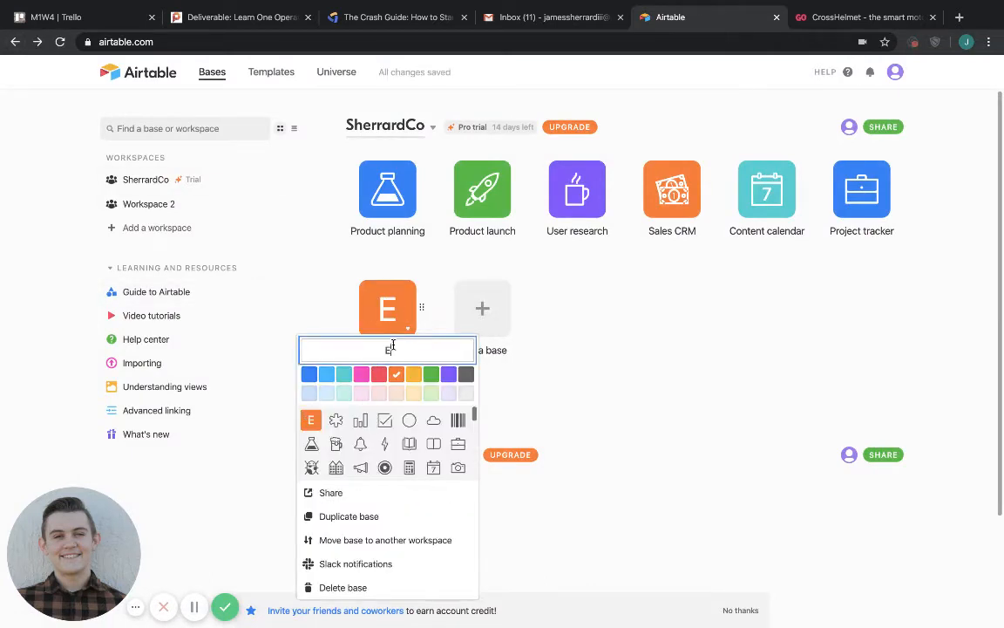
Give the Example base a dark blue colour and the checkered flag icon.
click(310, 374)
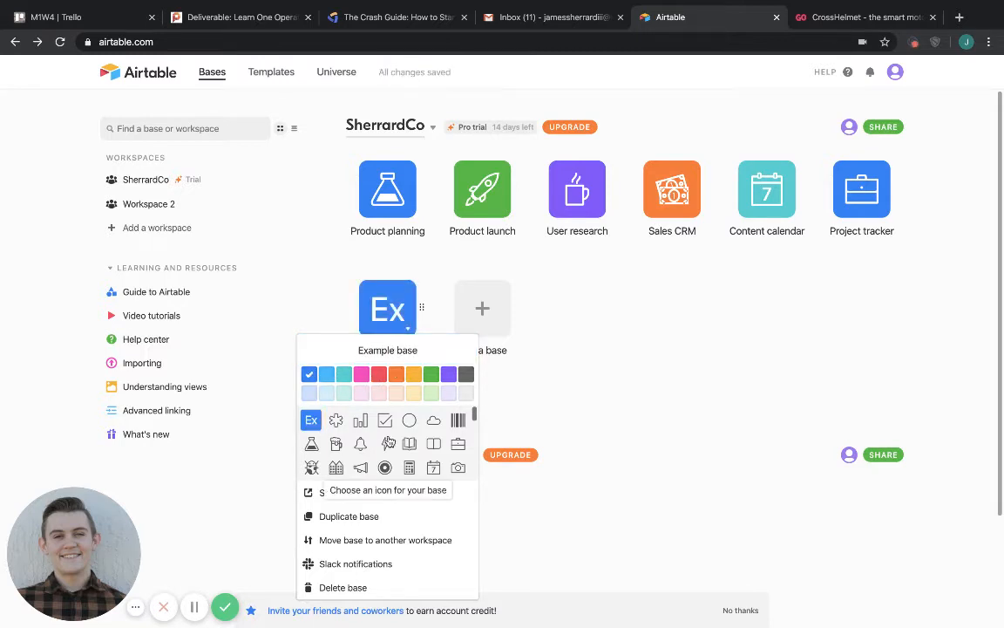
scroll(388, 445, down, 3)
click(459, 449)
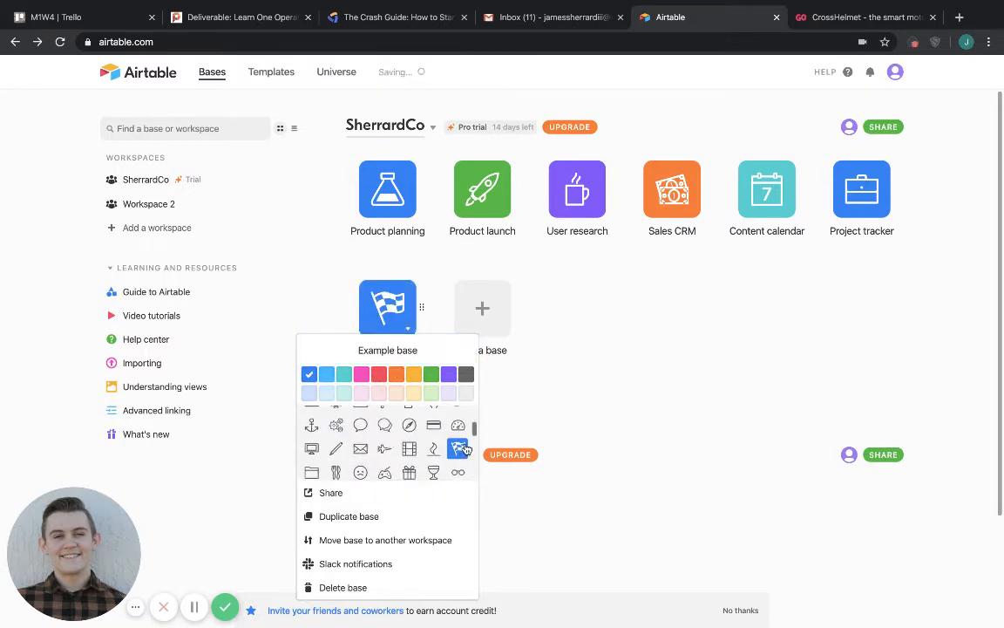
click(530, 392)
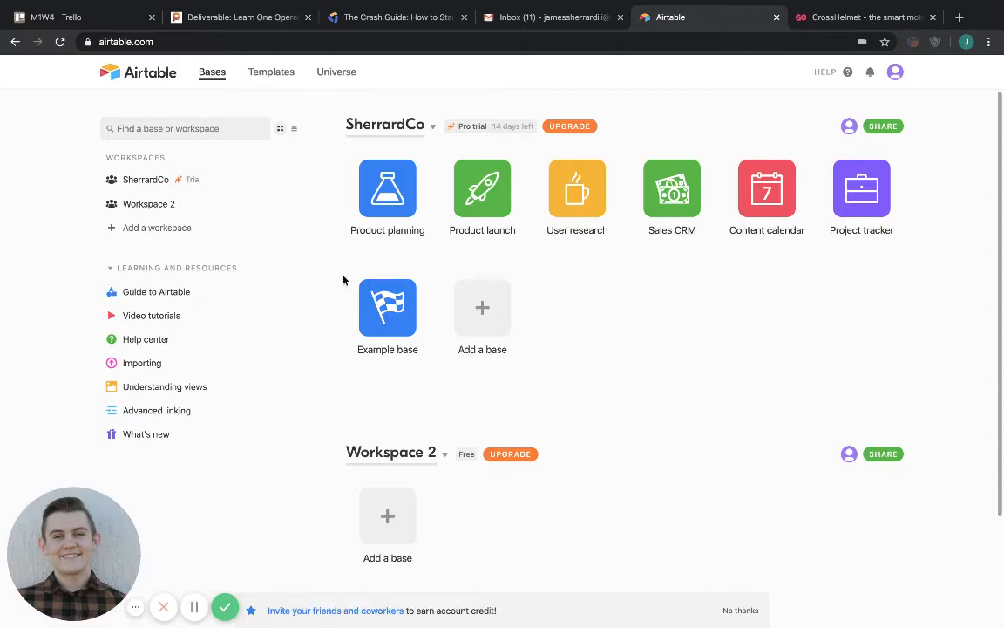
Open the Product planning base and look through its tables, from Stories and Epics to the Demo Table.
click(388, 200)
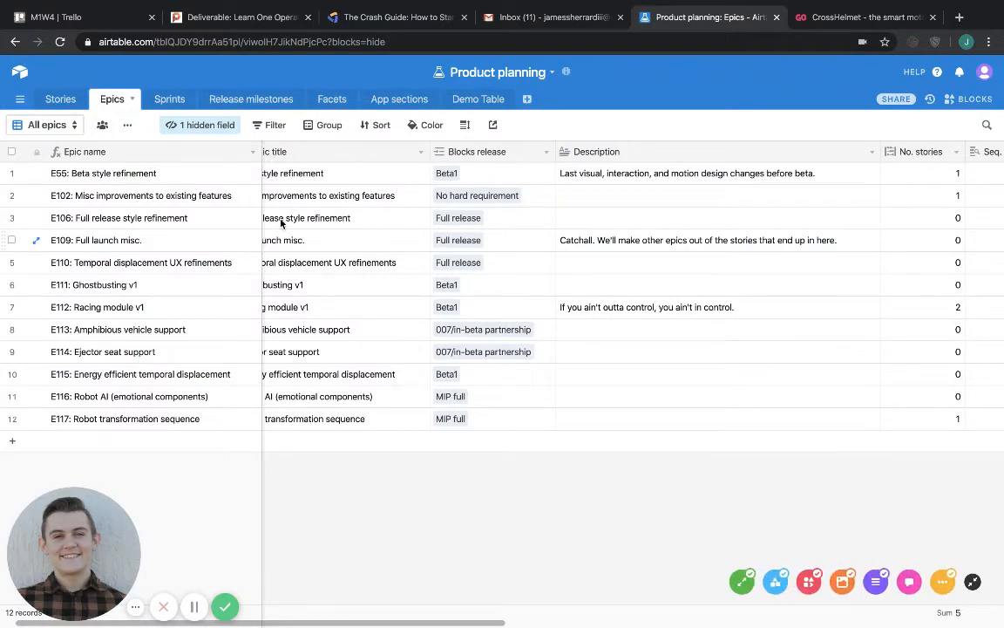
click(174, 101)
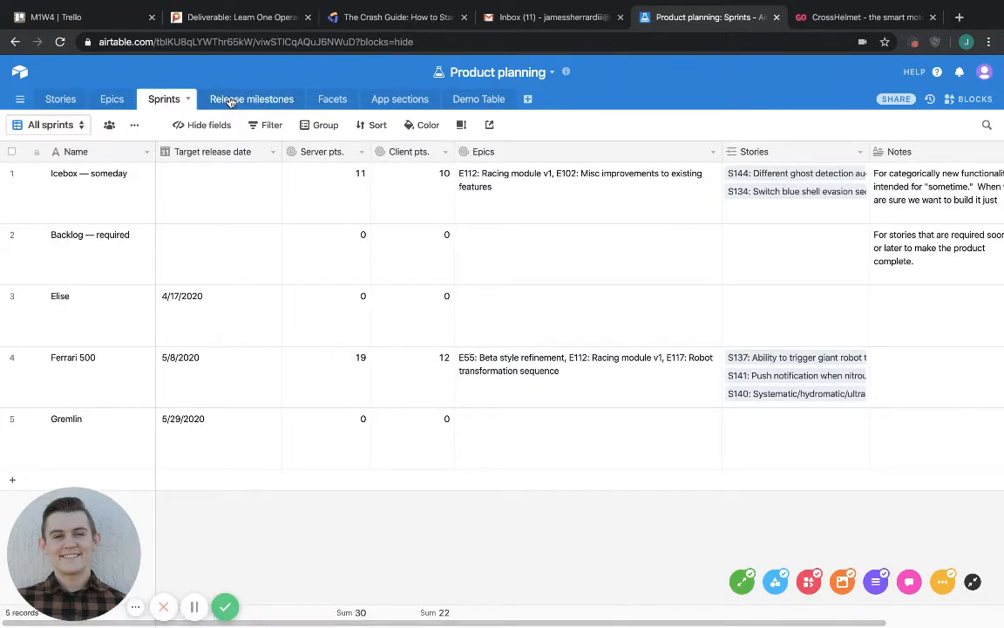
click(232, 101)
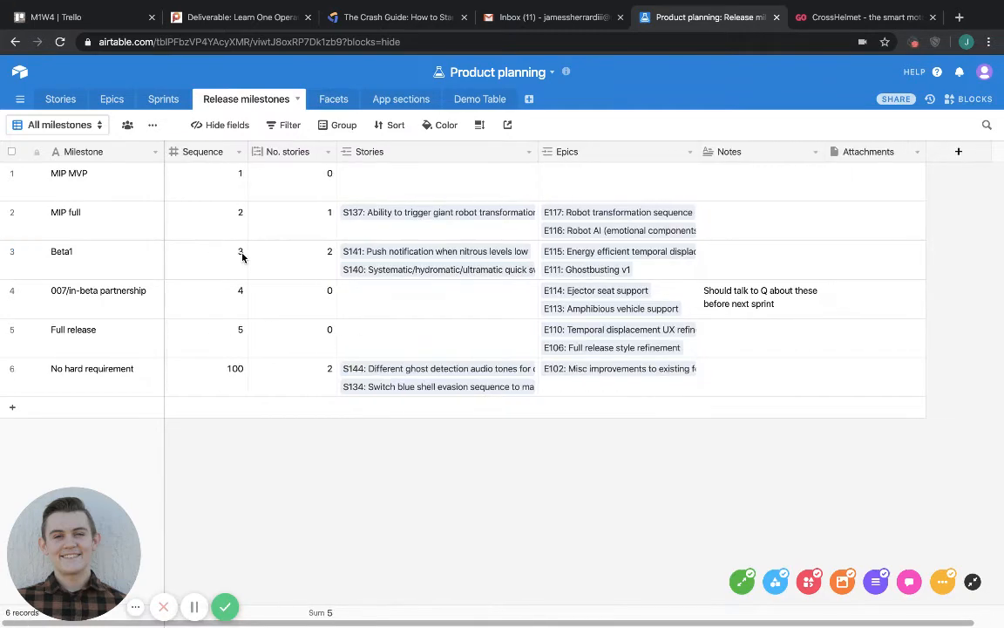
click(53, 99)
click(118, 99)
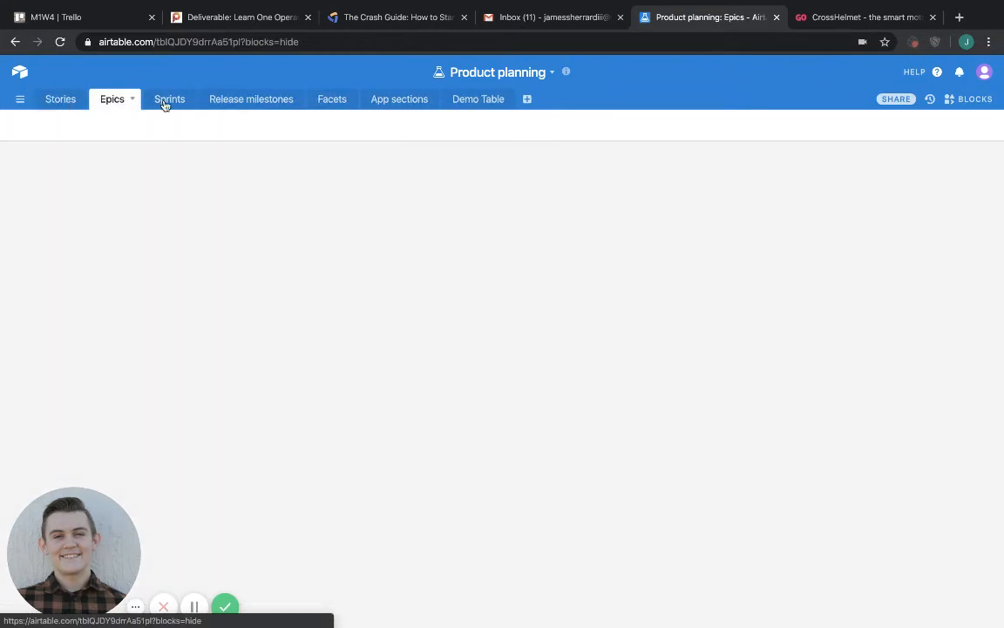
click(173, 100)
click(231, 100)
click(340, 100)
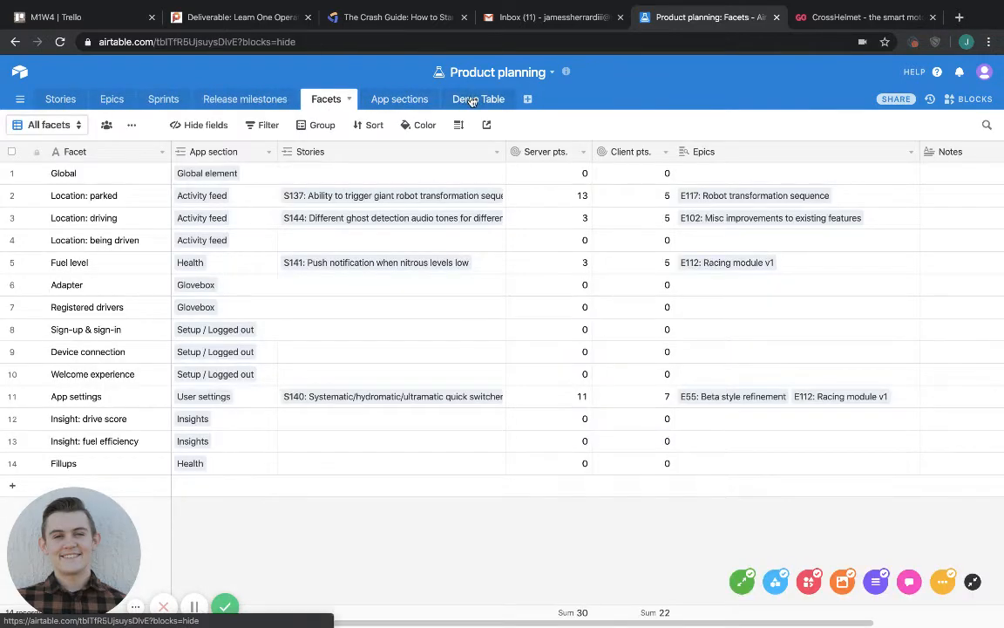
click(472, 100)
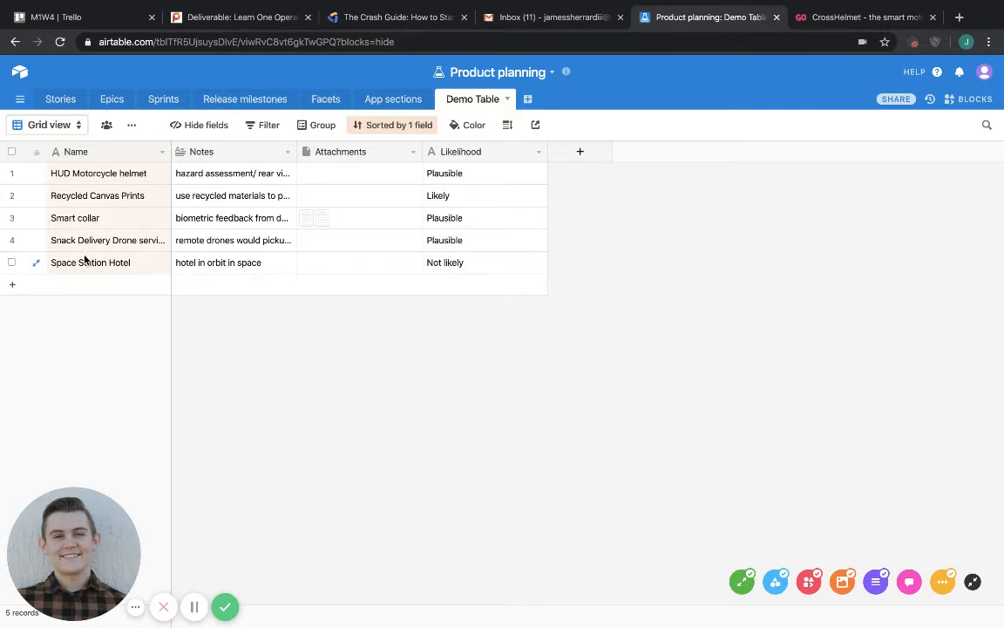
Examine the fields of the Epics table across its full width.
click(112, 99)
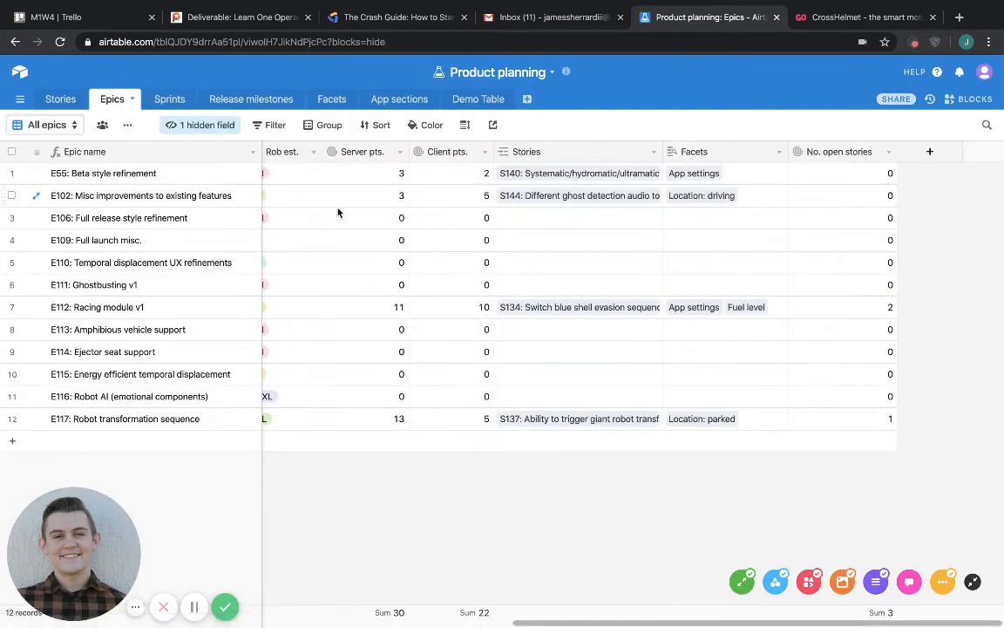
scroll(418, 216, left, 10)
scroll(418, 216, left, 8)
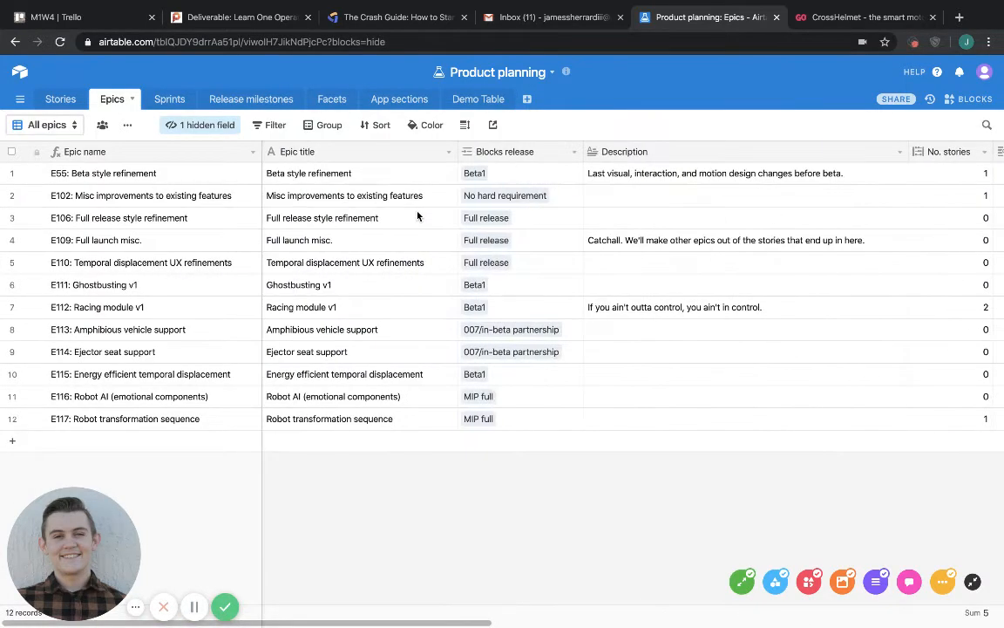
scroll(417, 216, right, 15)
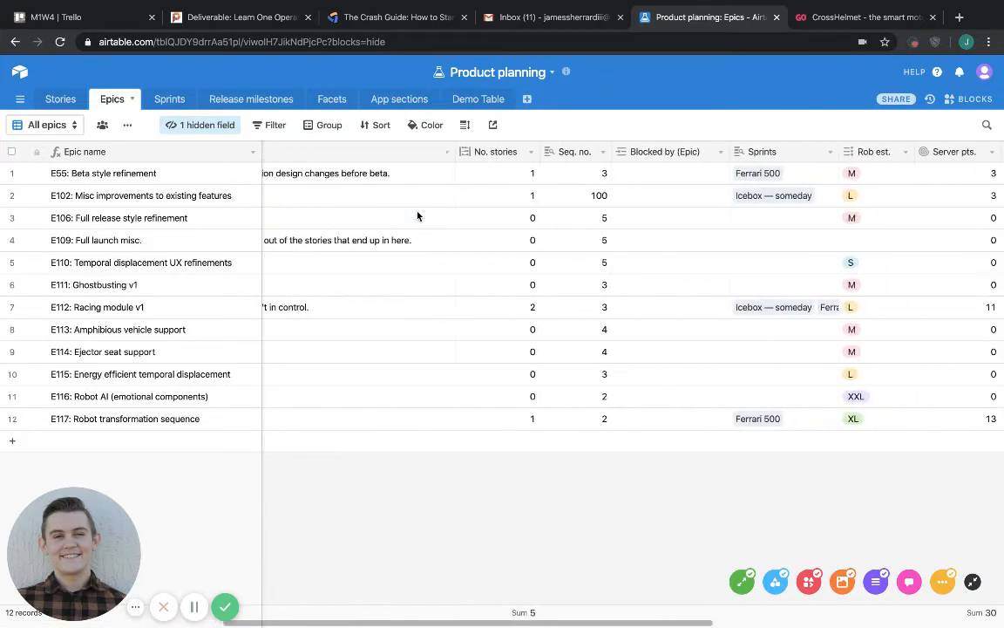
scroll(417, 216, right, 5)
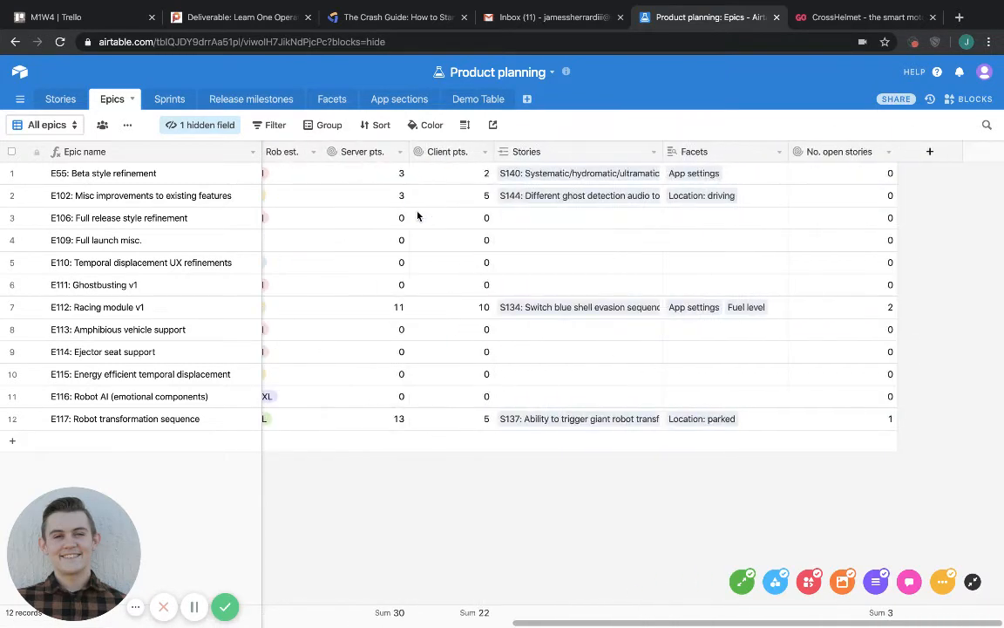
Add two single line text fields with default names after Likelihood in the Demo Table.
click(477, 100)
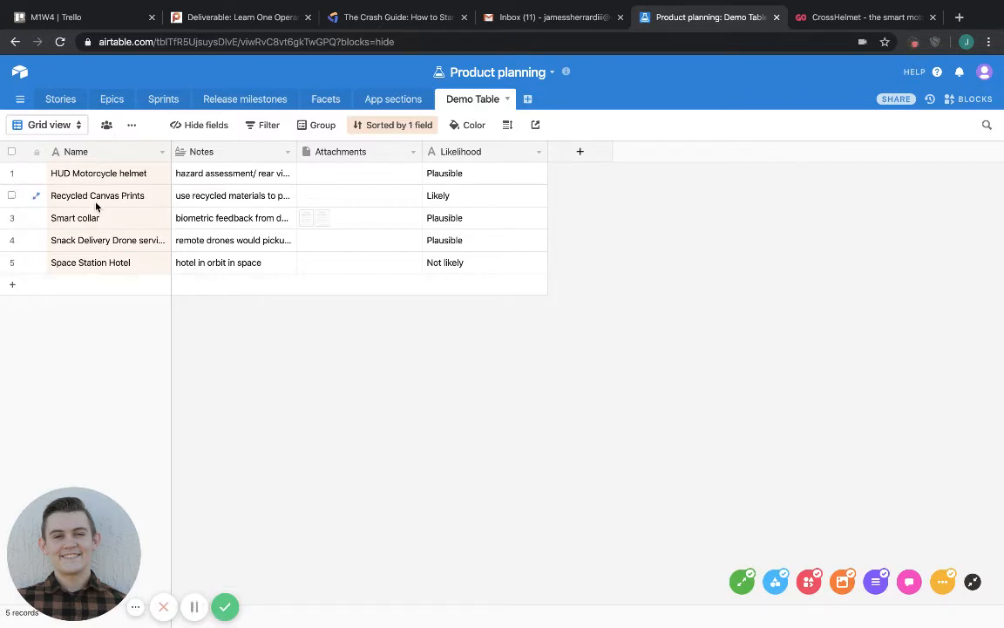
click(579, 152)
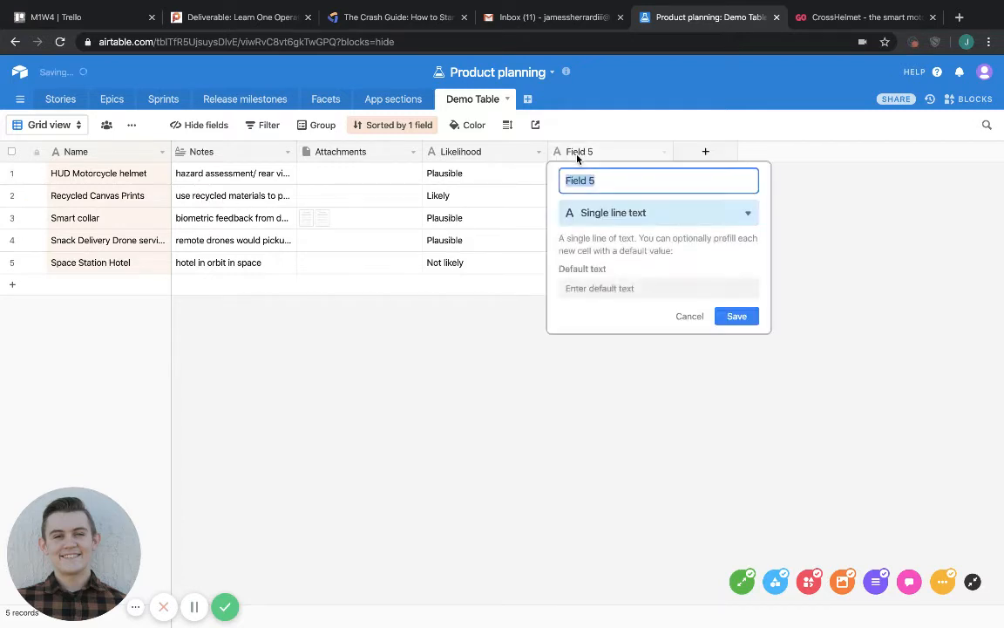
click(711, 152)
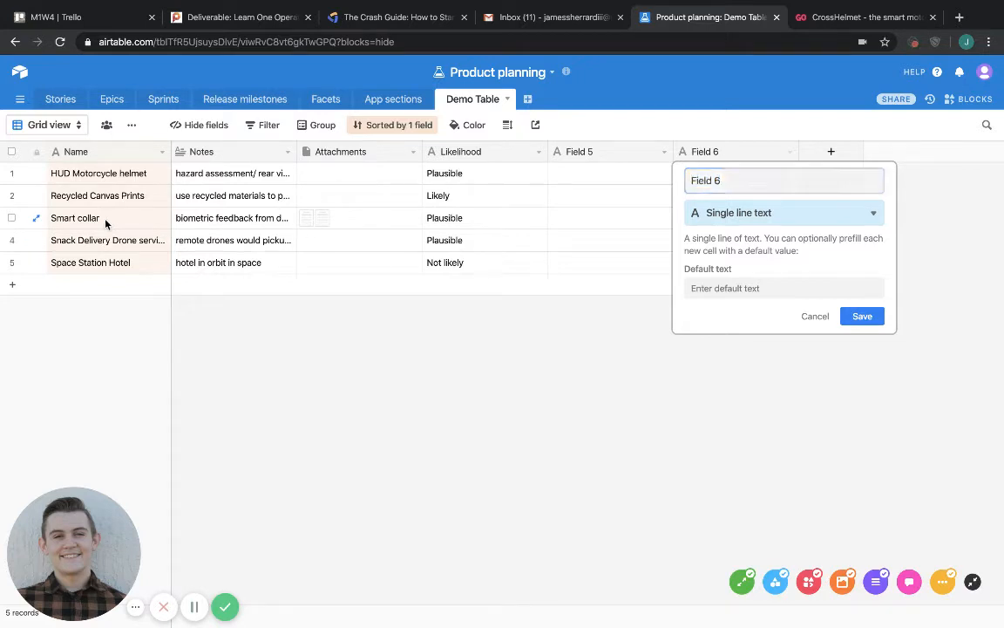
key(Escape)
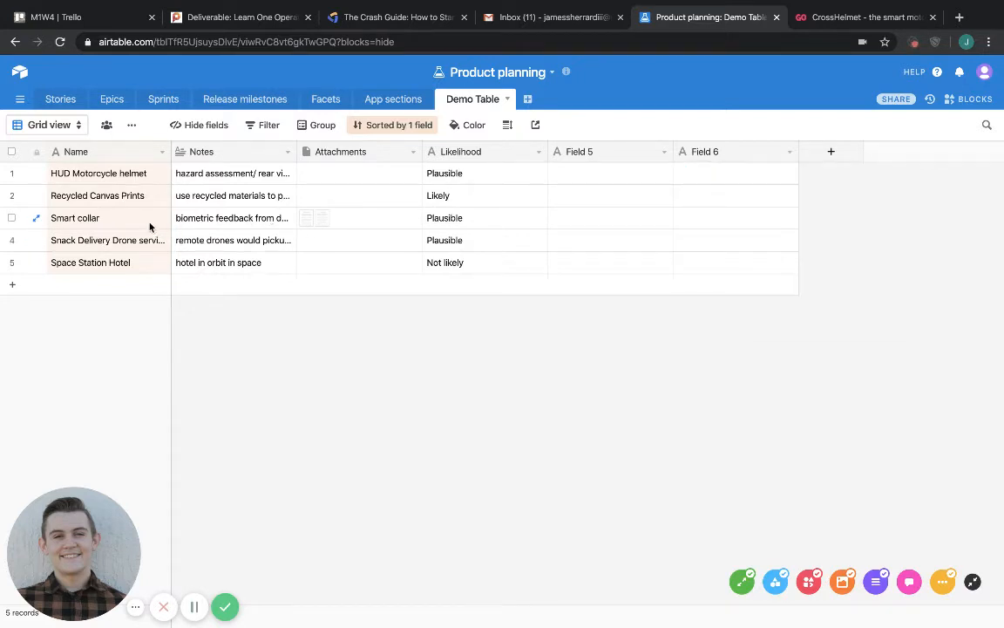
Switch to the Indiegogo page for the CrossHelmet smart motorcycle helmet and copy its web address.
click(324, 223)
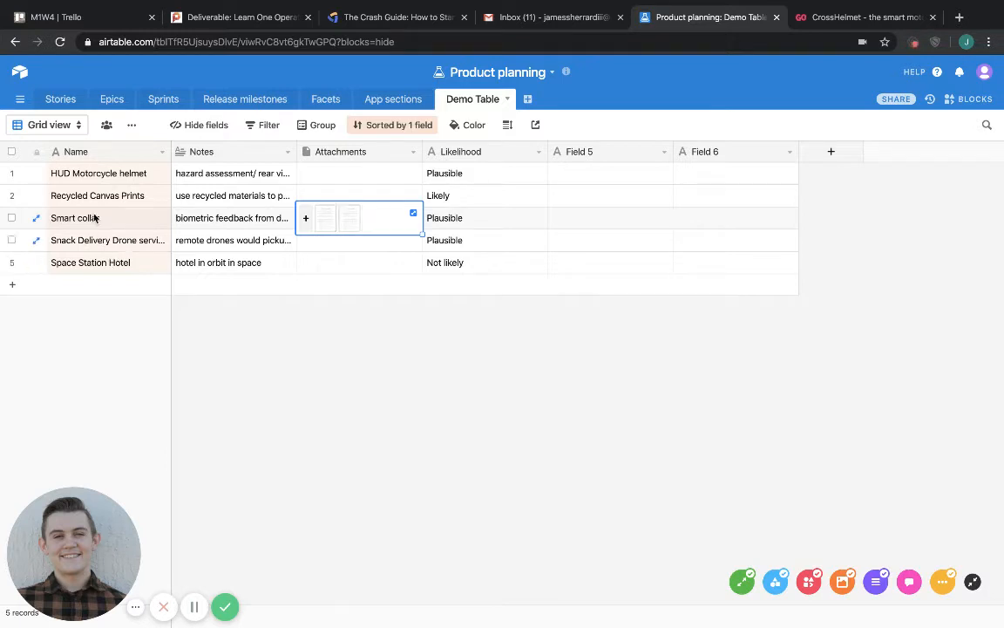
click(98, 181)
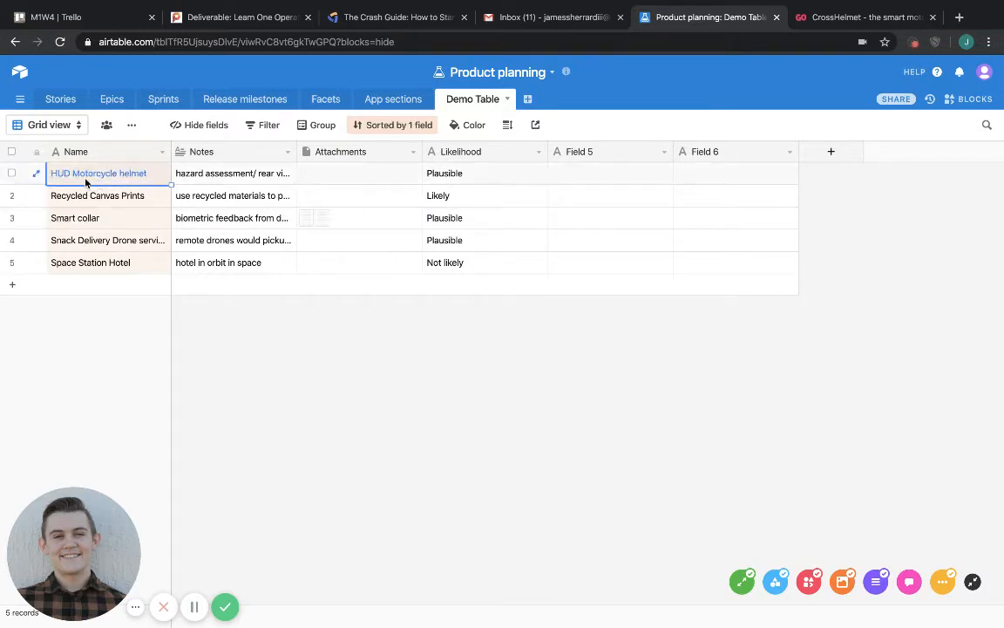
click(320, 176)
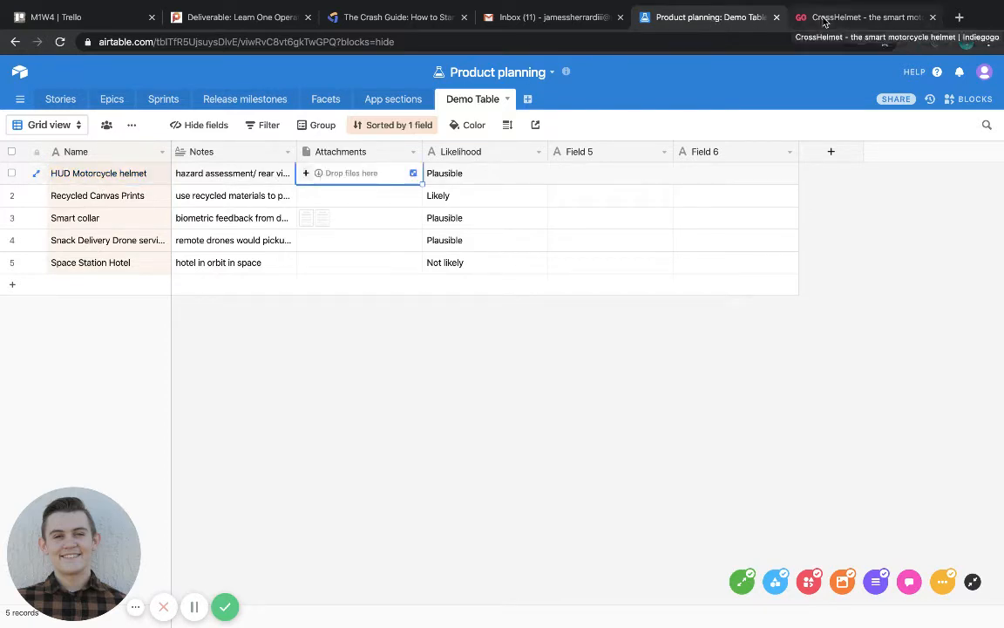
click(824, 21)
click(574, 40)
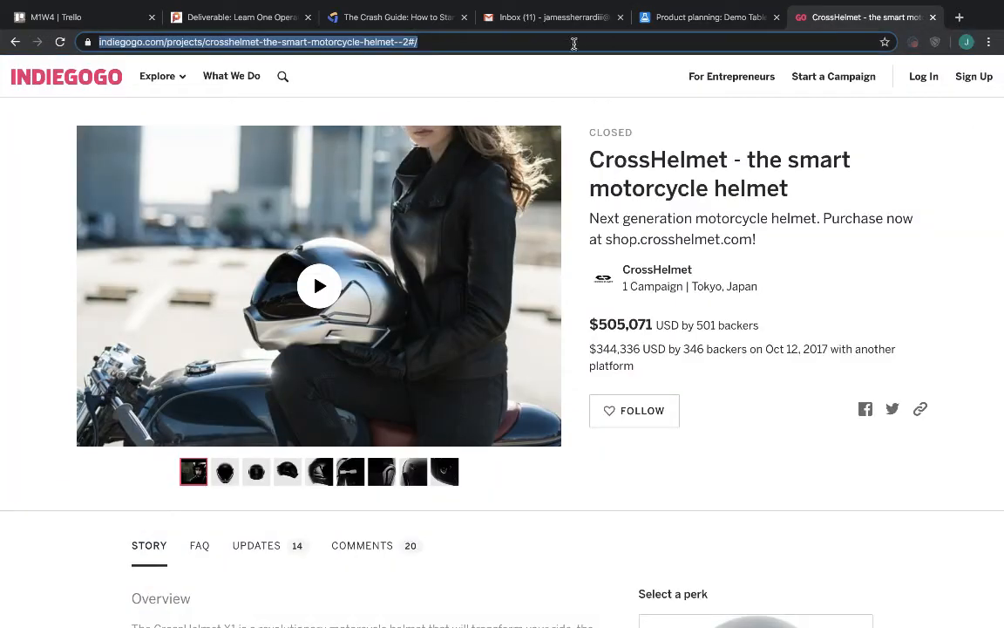
right_click(403, 45)
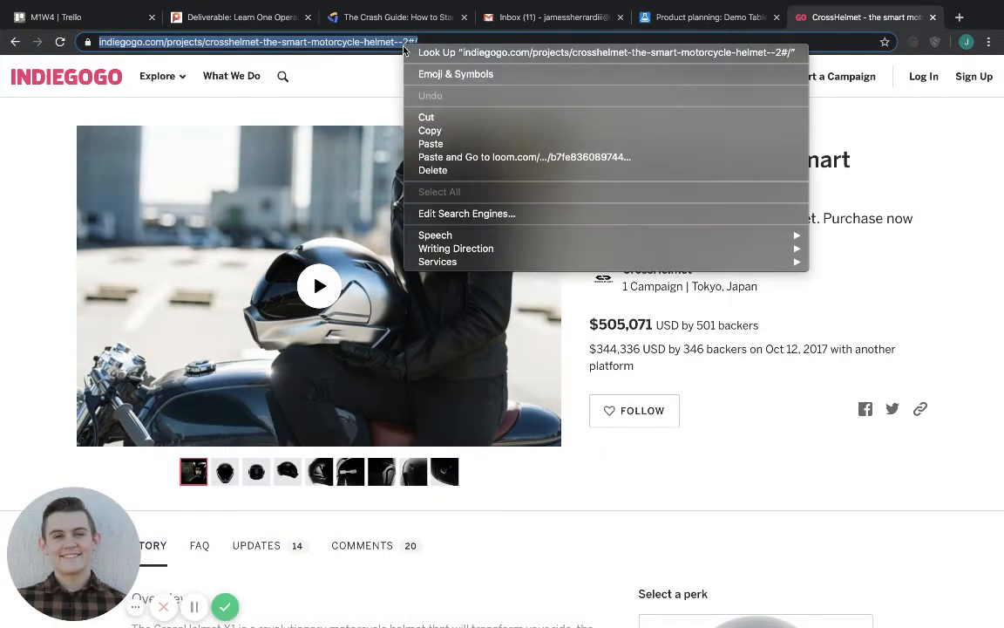
click(436, 130)
Back in Airtable, attach the copied CrossHelmet link by URL to the HUD Motorcycle helmet record's Attachments field.
click(698, 16)
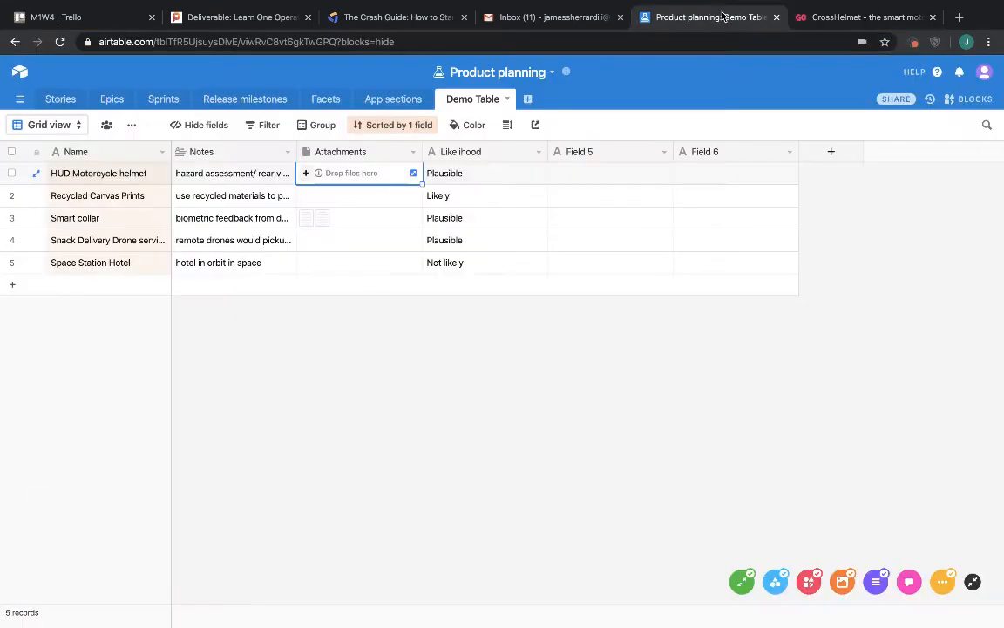
click(307, 173)
click(263, 203)
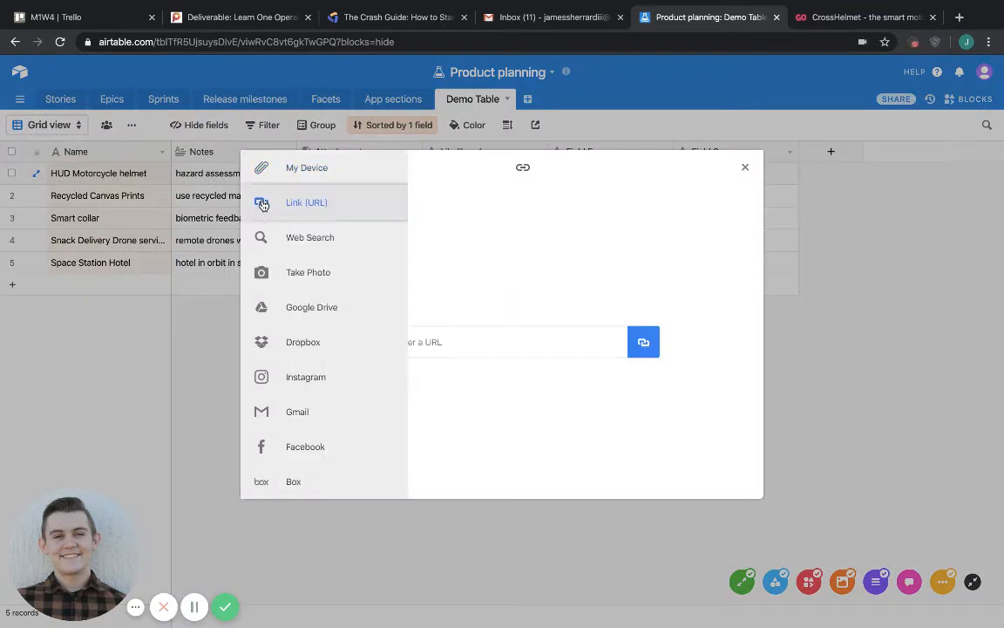
right_click(431, 344)
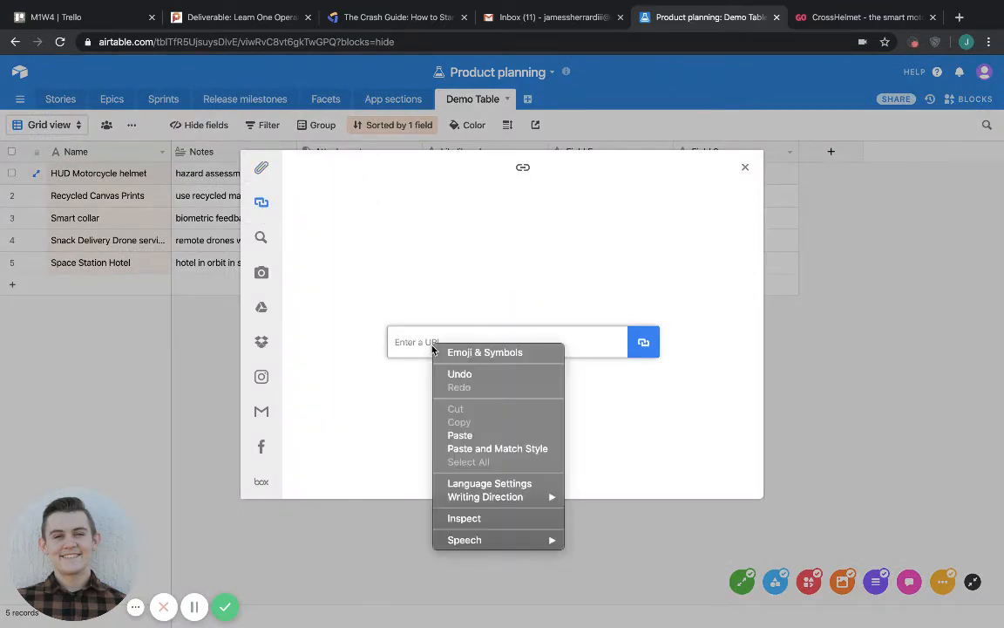
click(457, 435)
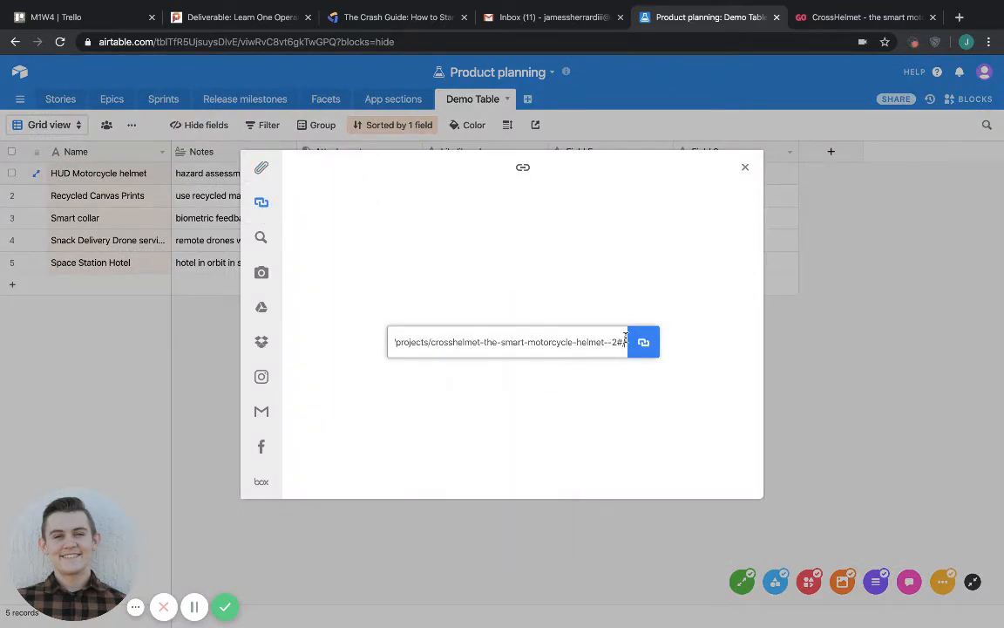
click(642, 342)
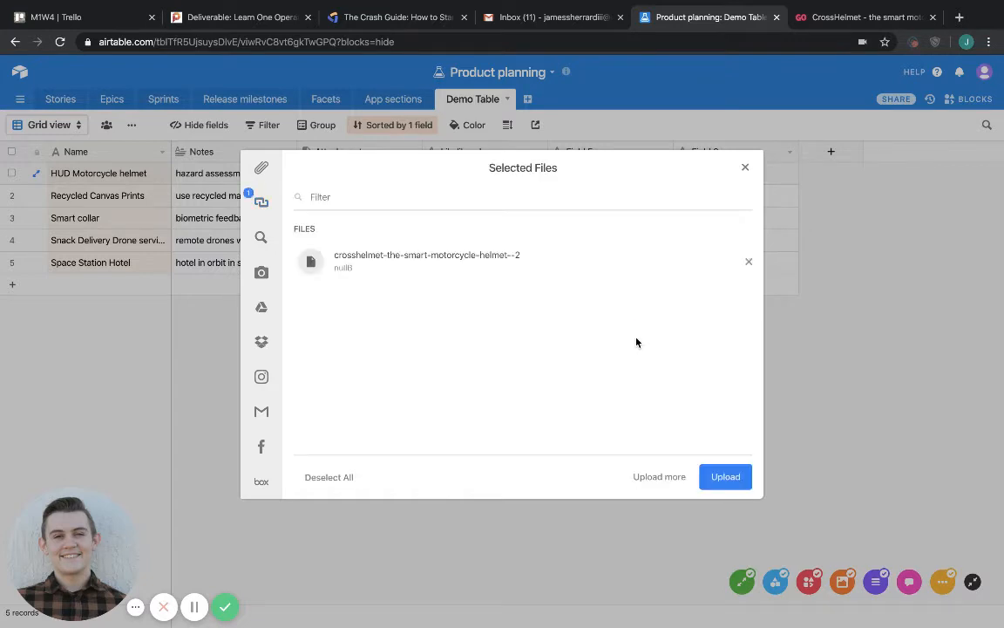
click(726, 476)
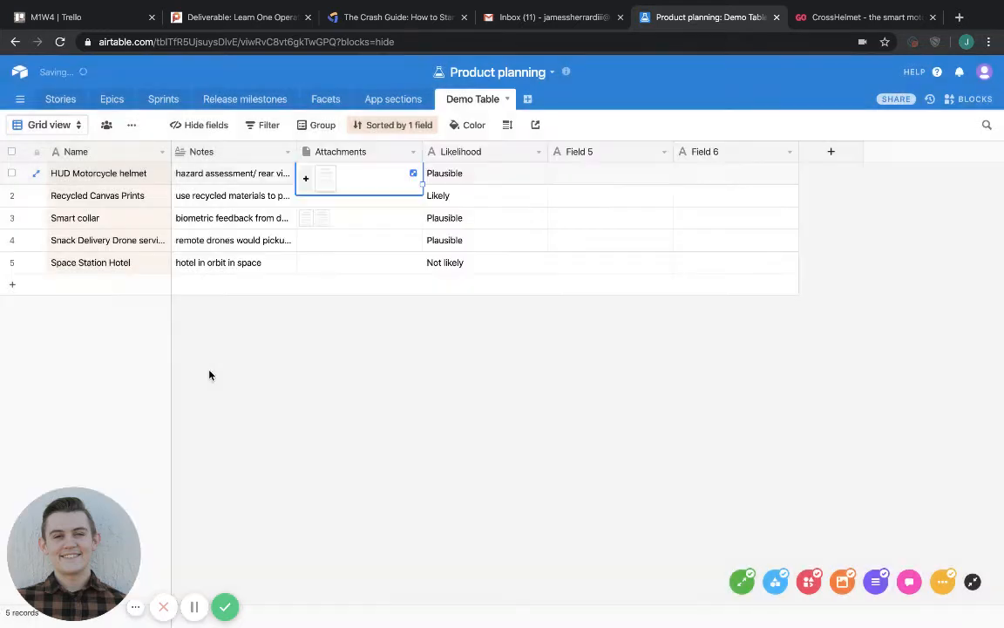
click(243, 356)
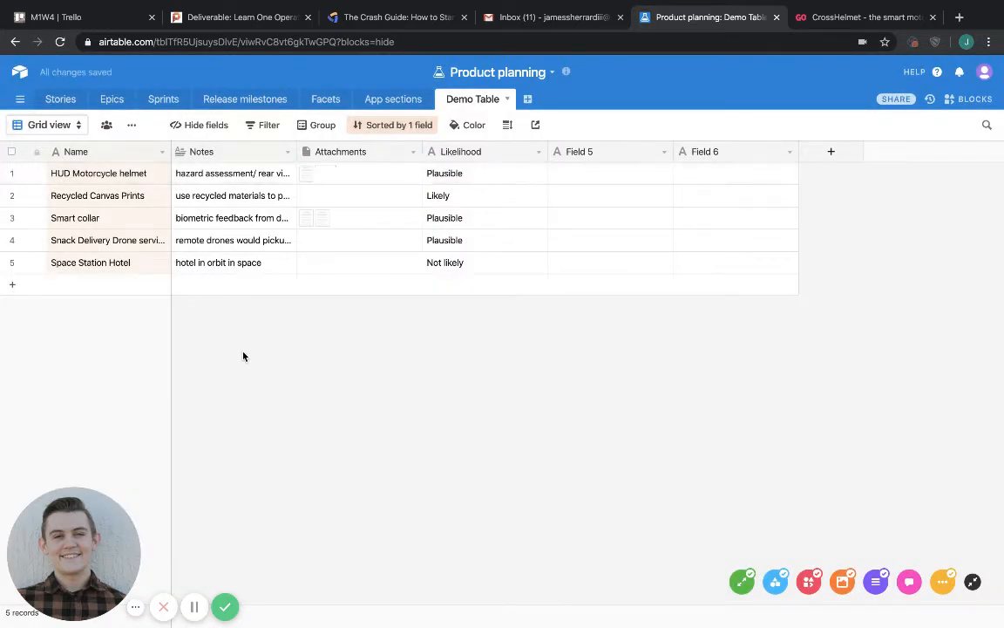
click(100, 180)
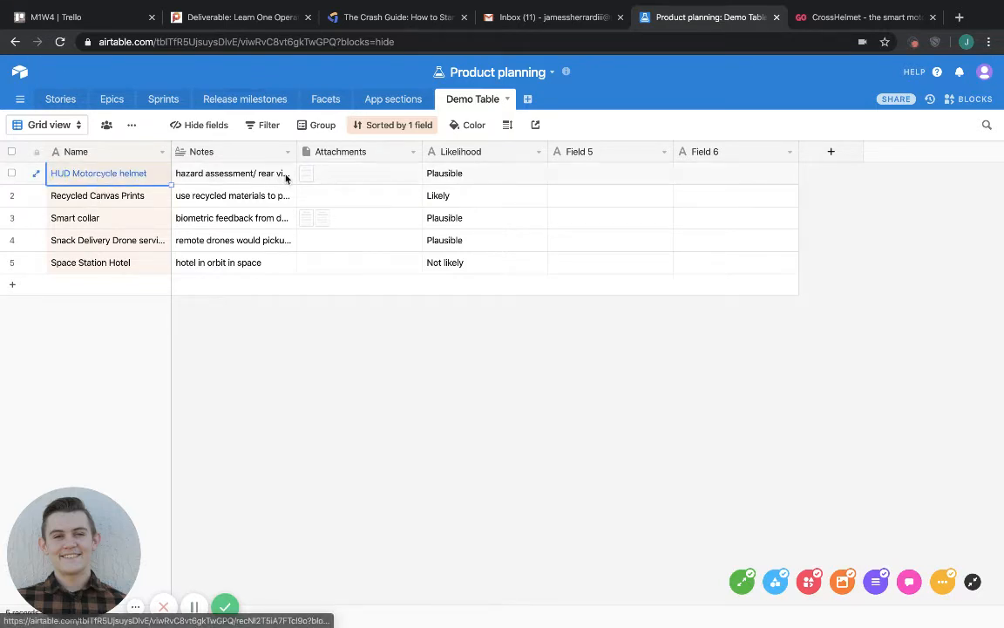
click(192, 612)
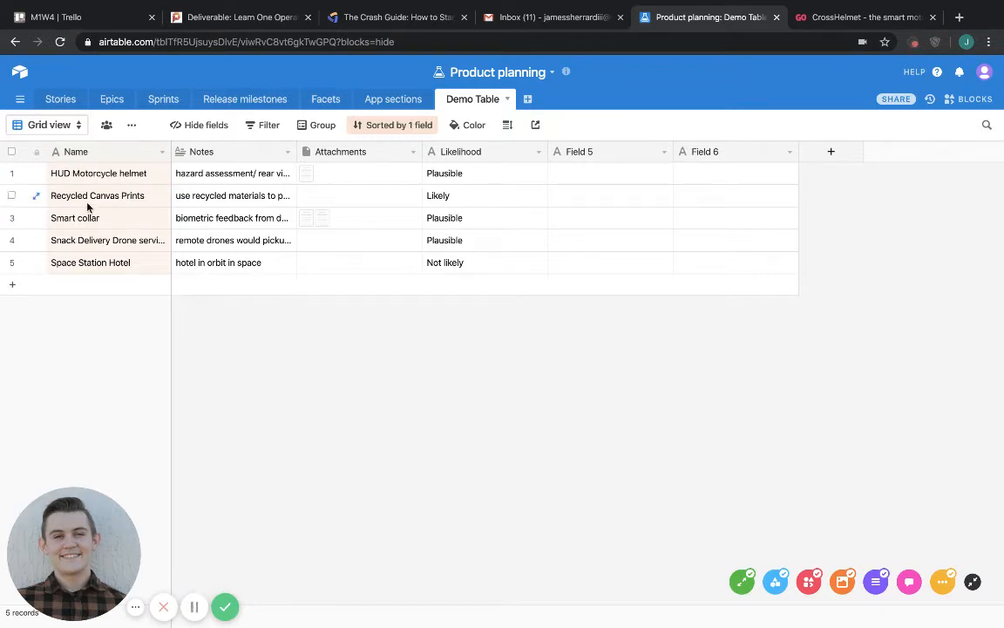
Open the Product launch base and examine the records and fields of its Features table.
click(20, 77)
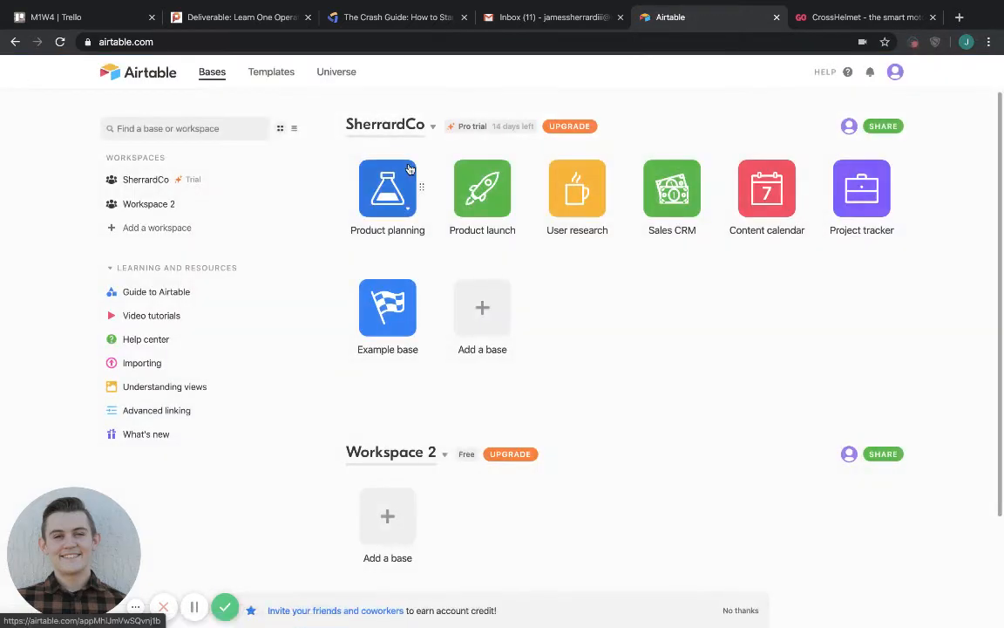
click(474, 200)
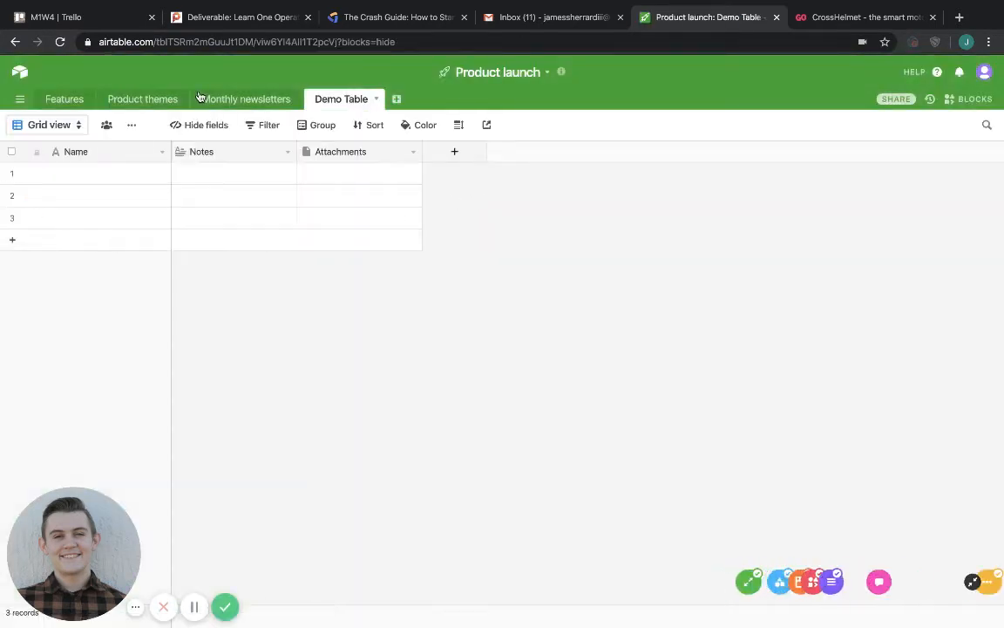
click(75, 100)
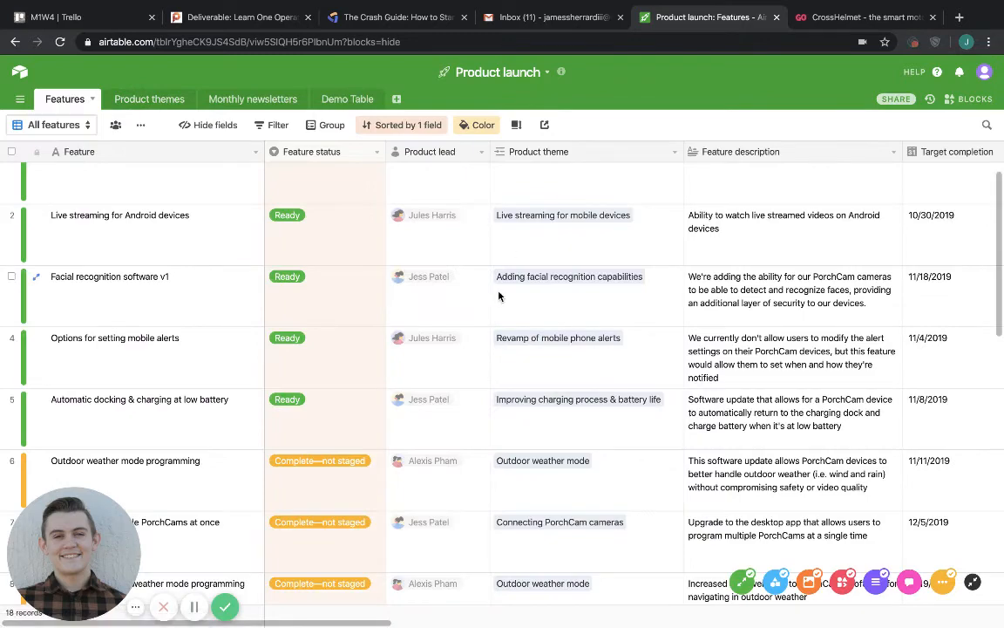
scroll(499, 297, down, 1)
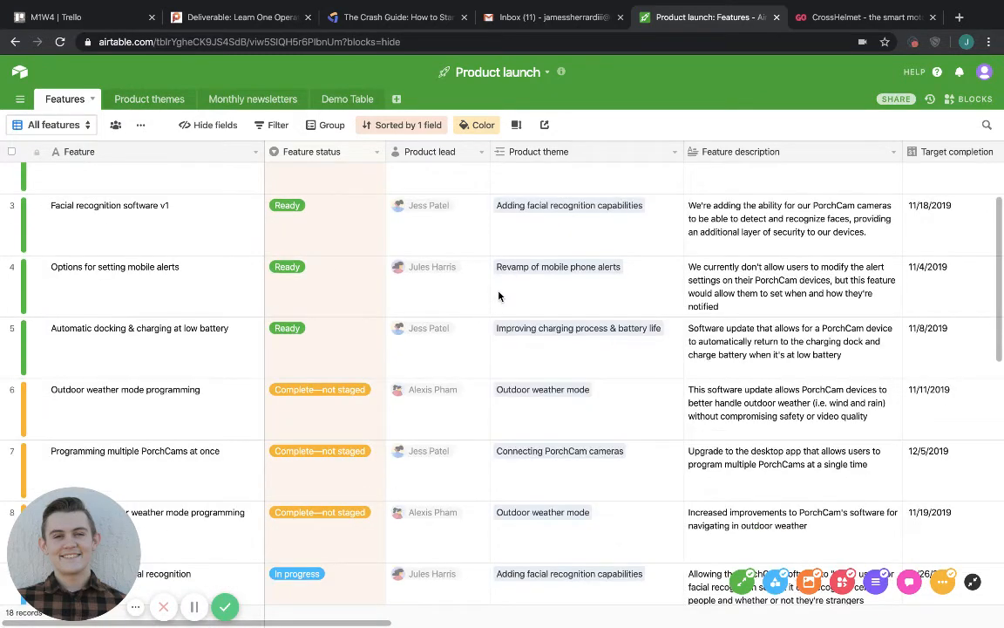
scroll(499, 296, right, 10)
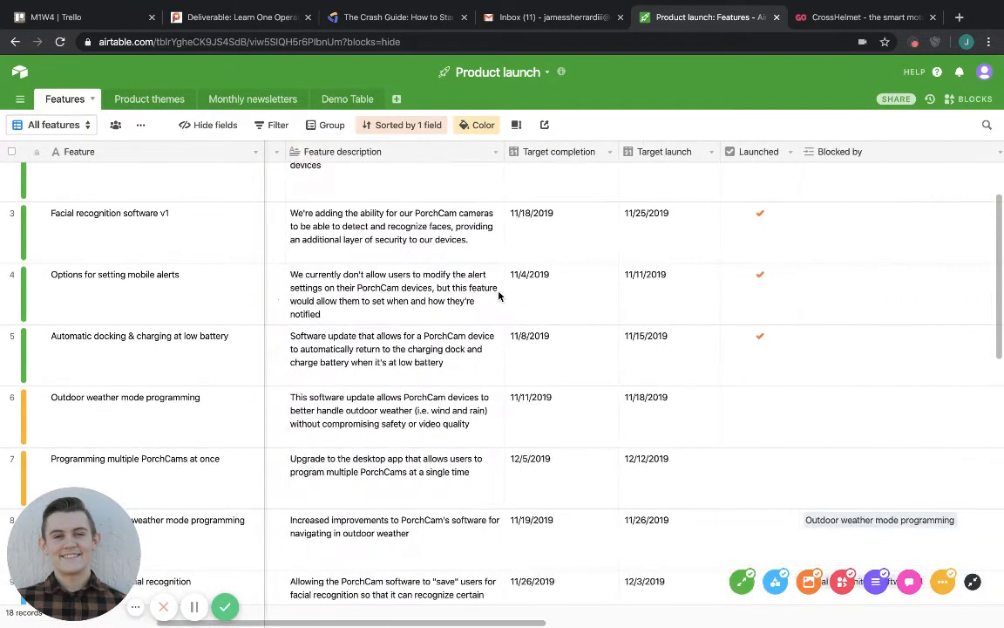
scroll(499, 296, up, 2)
scroll(499, 297, right, 1)
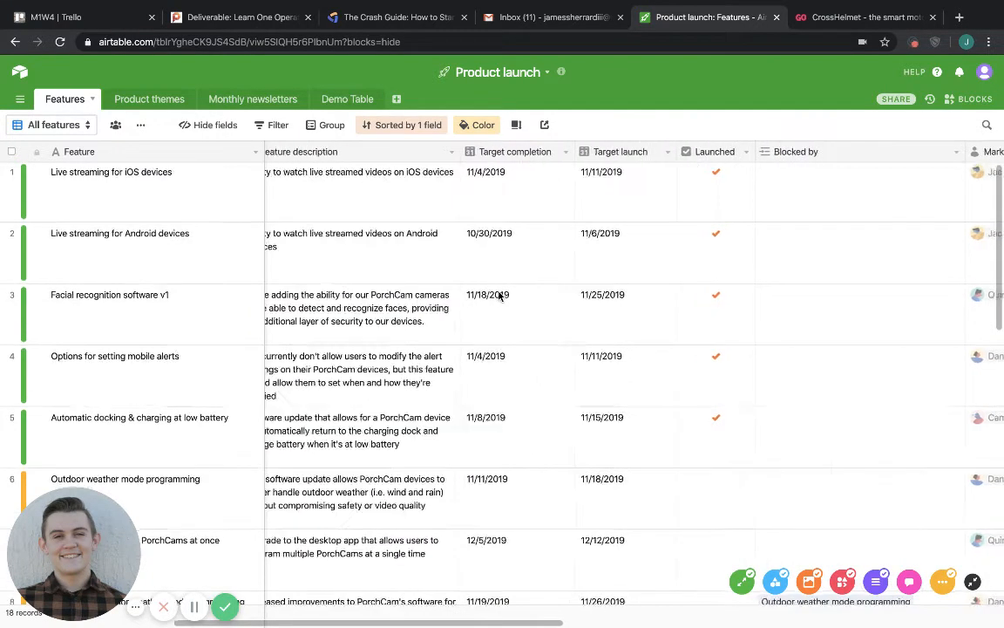
scroll(499, 296, left, 8)
Look through the Product themes, Monthly newsletters and Demo Table tables of the Product launch base.
click(150, 99)
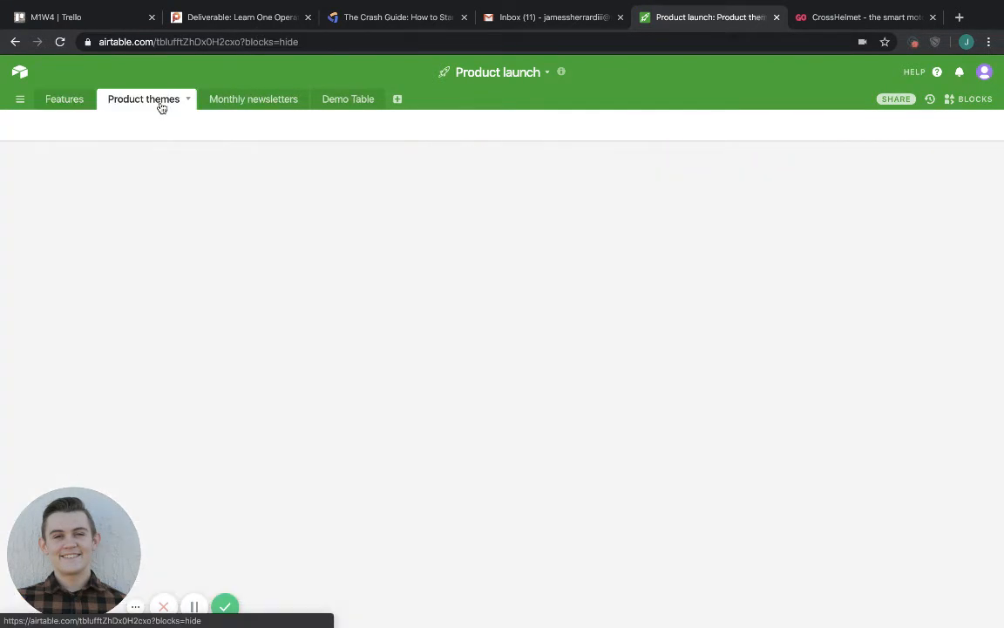
click(232, 99)
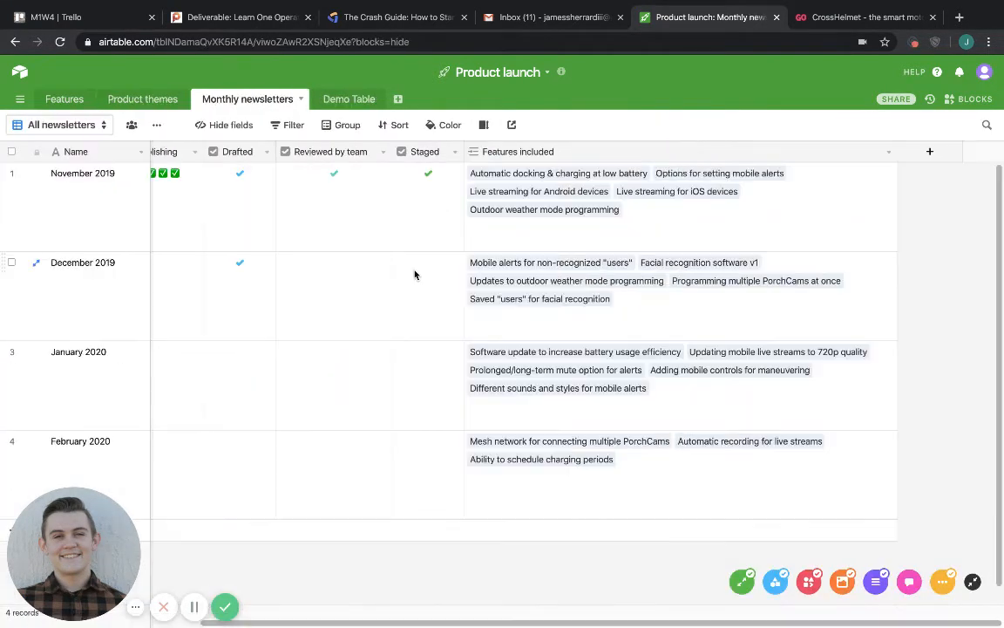
click(340, 100)
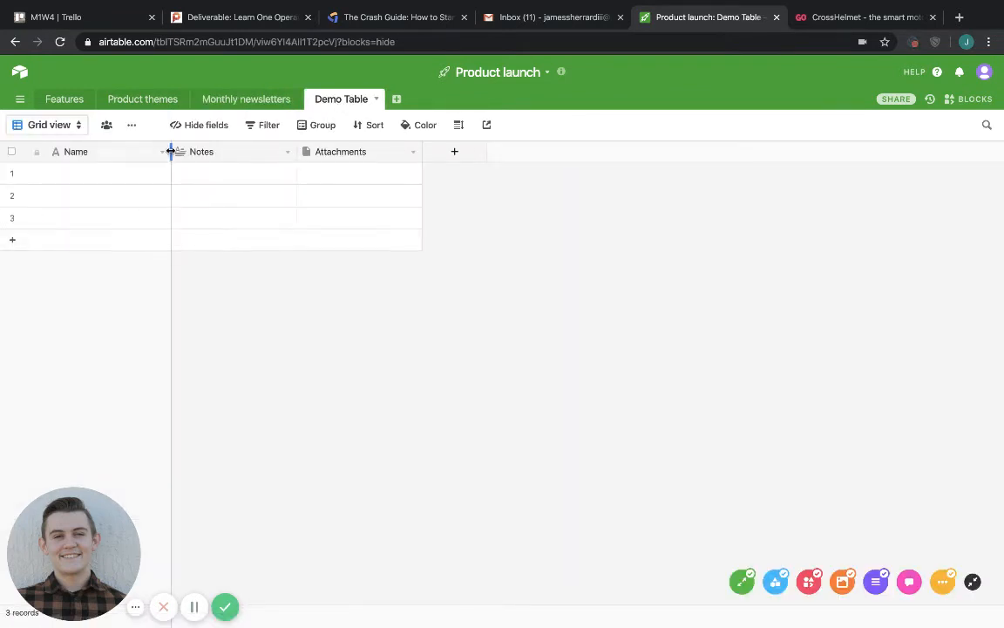
Open the User research base and examine its Feedback sessions and Companies tables.
click(20, 74)
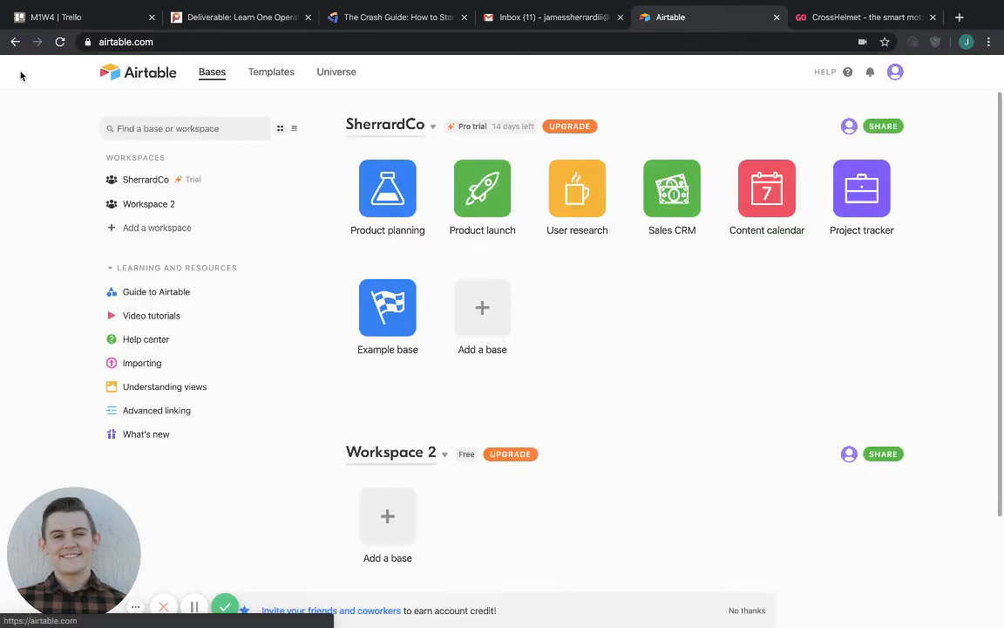
click(574, 188)
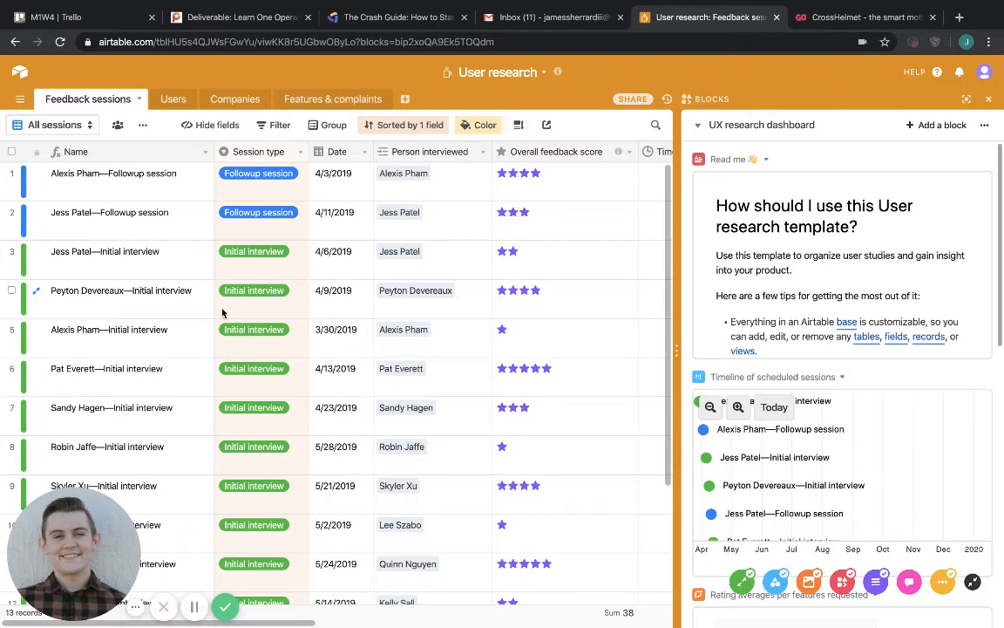
click(171, 101)
click(120, 100)
scroll(155, 296, down, 4)
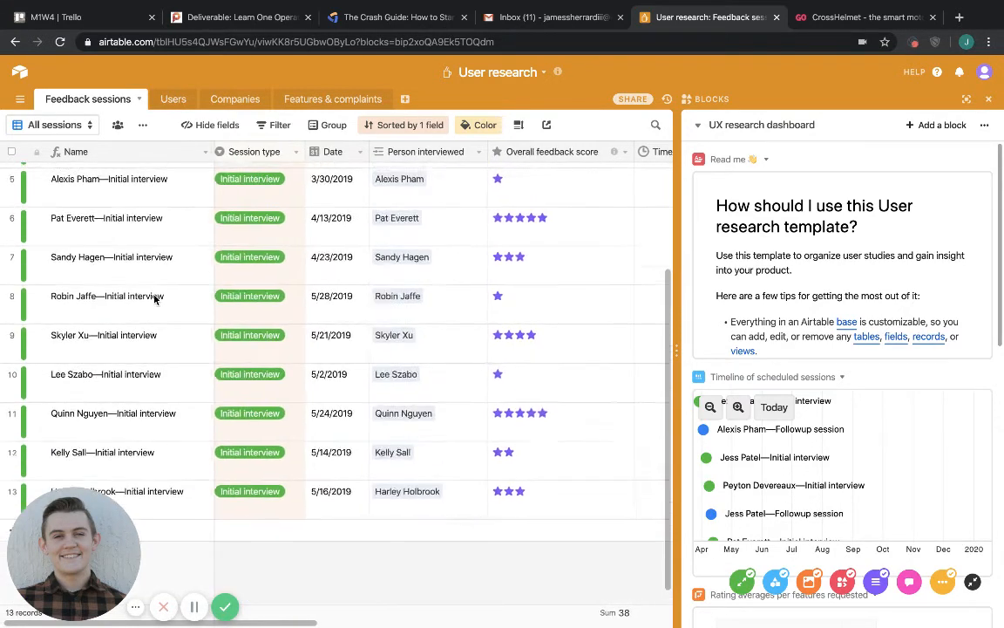
scroll(157, 298, up, 4)
scroll(157, 298, right, 1)
click(236, 100)
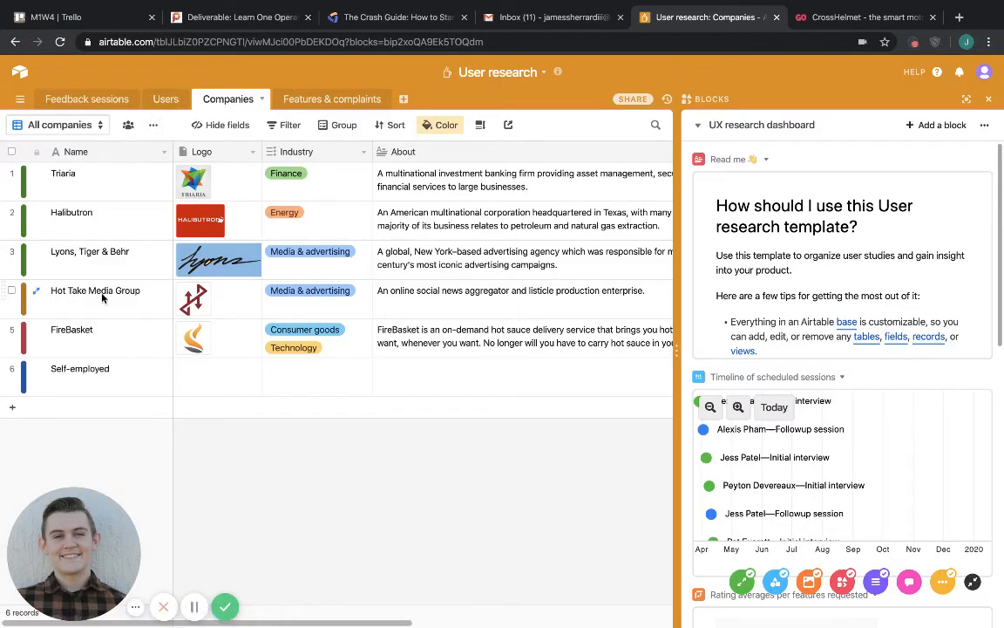
Open the Sales CRM base, examine the Opportunities table across its full width and view the options for adding a table.
click(22, 73)
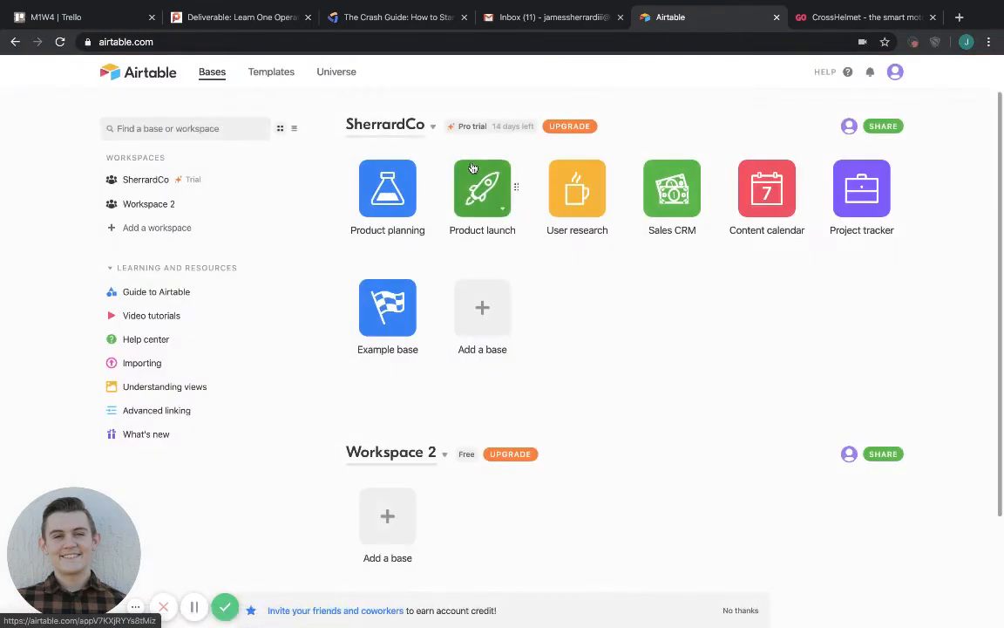
click(676, 208)
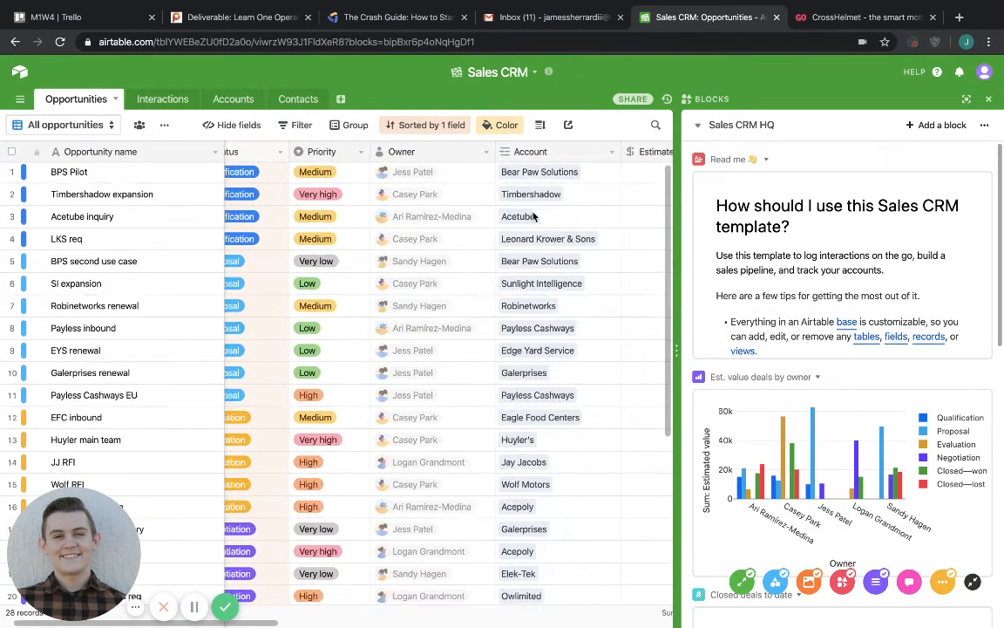
scroll(446, 210, down, 1)
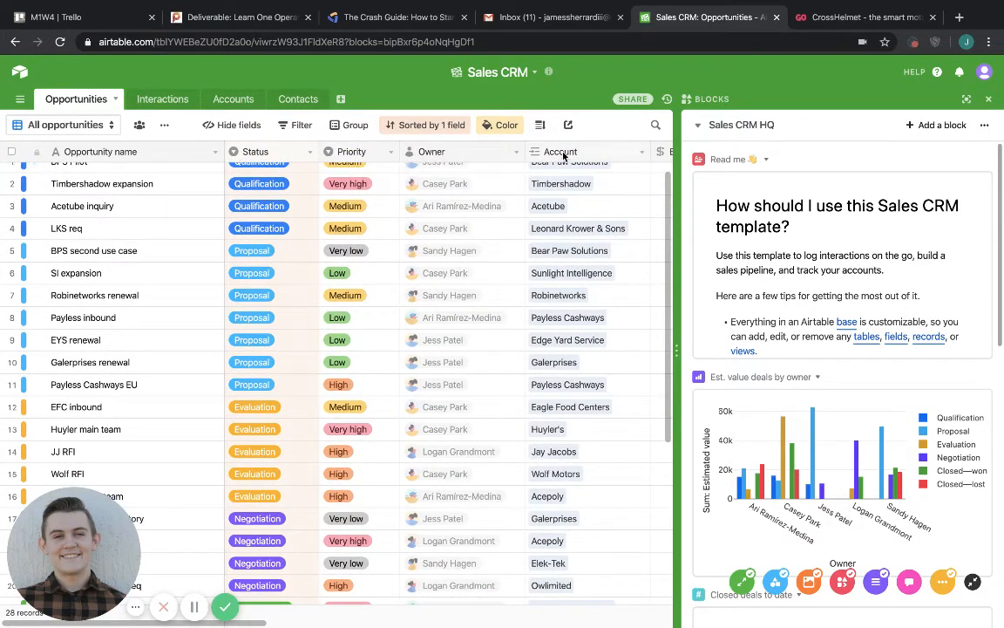
scroll(564, 155, up, 1)
scroll(564, 156, right, 3)
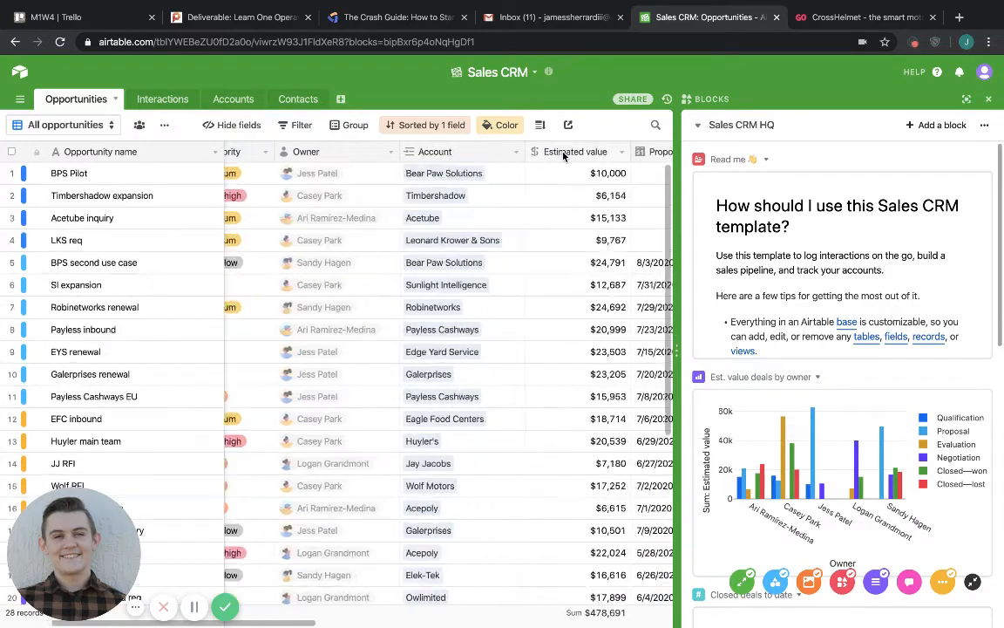
scroll(564, 156, right, 4)
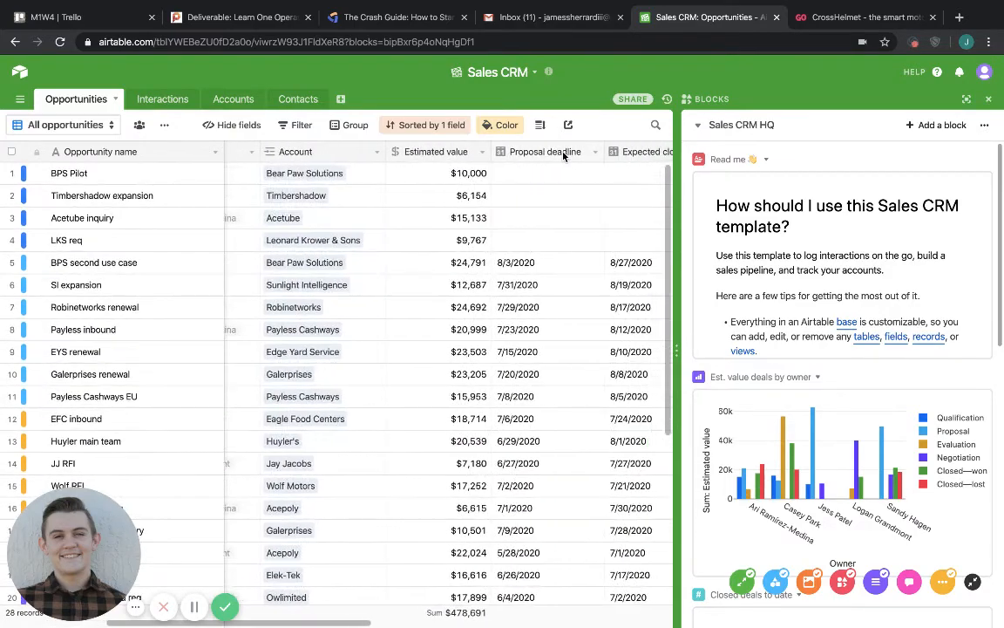
scroll(565, 156, right, 4)
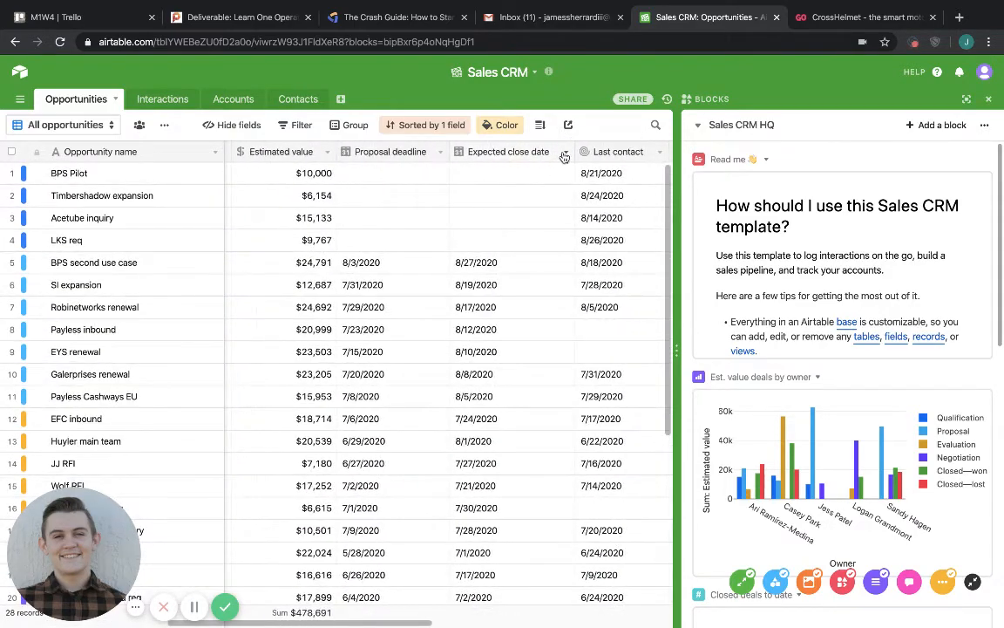
scroll(564, 155, right, 3)
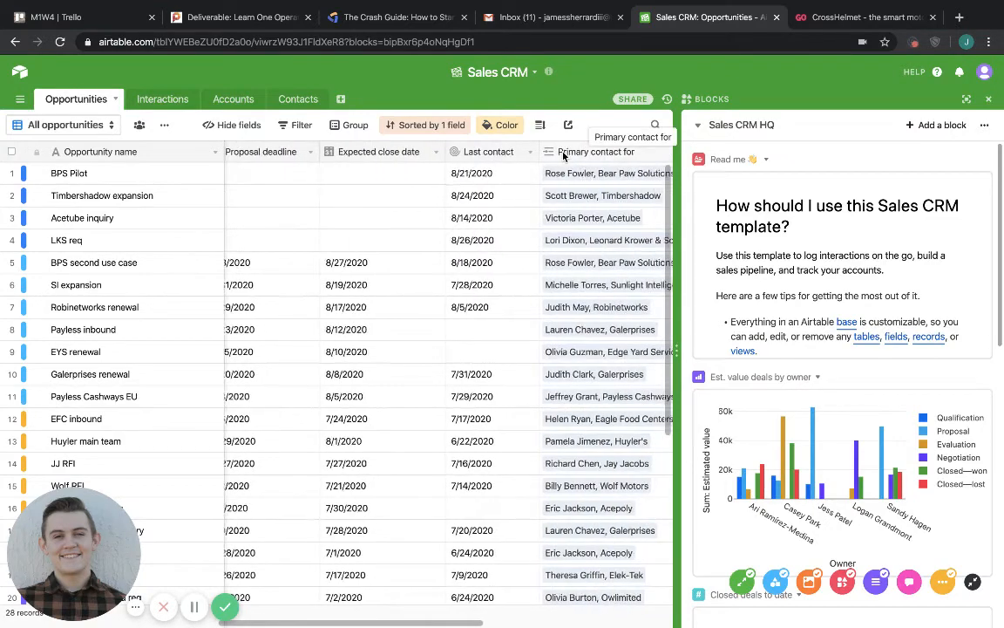
scroll(564, 155, right, 5)
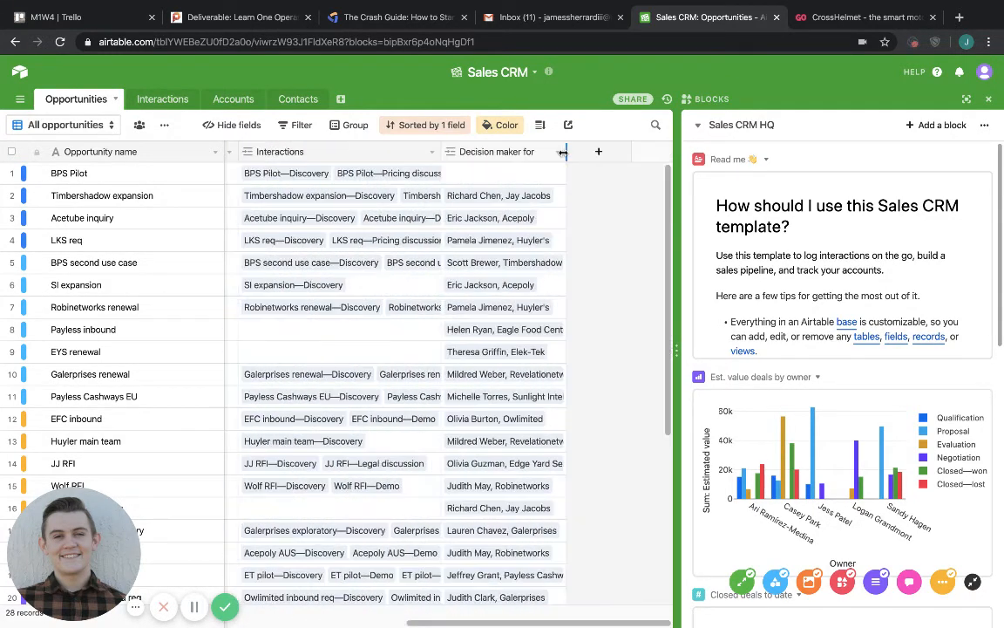
click(341, 100)
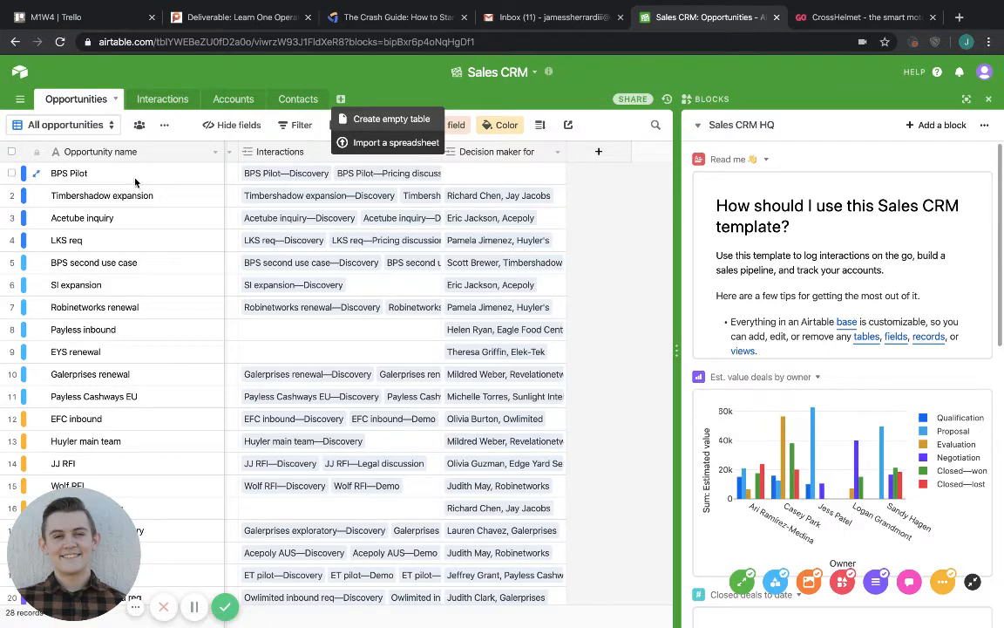
Open the Content calendar base and look through its Content production, Social schedule and Freelancer timesheets tables.
click(23, 80)
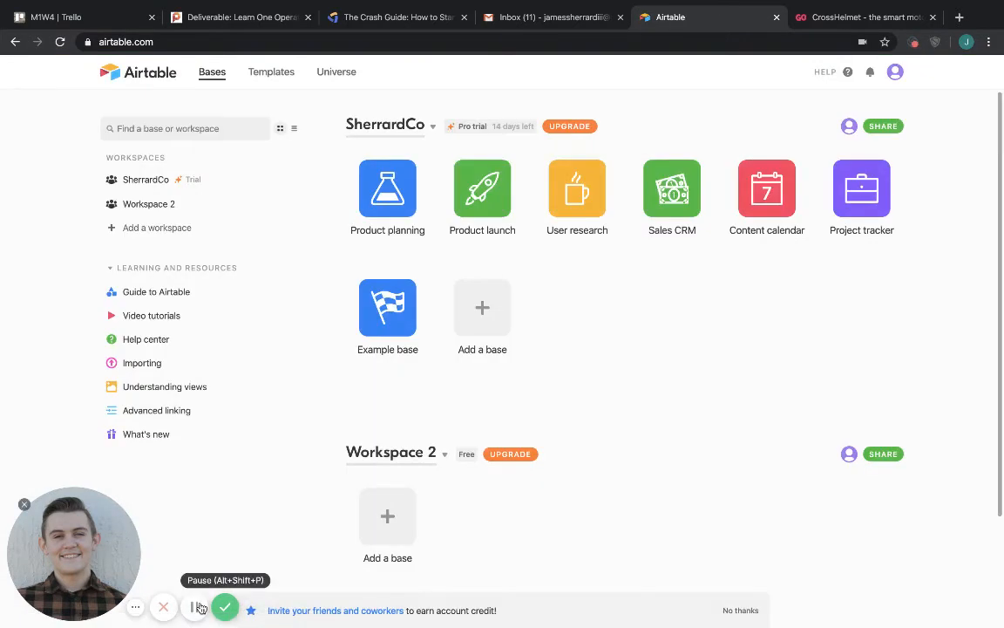
click(748, 196)
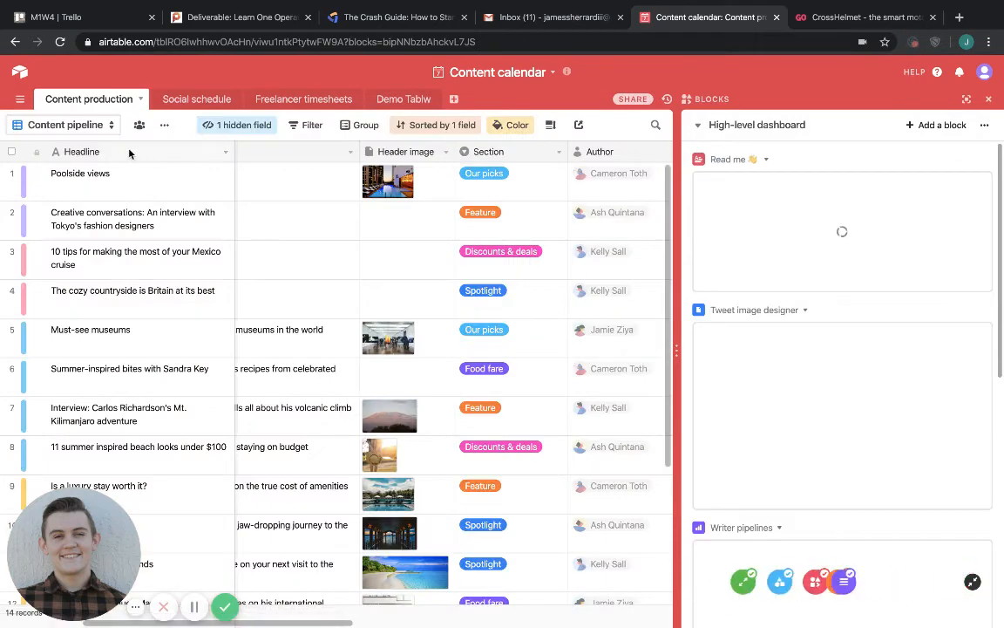
scroll(119, 305, down, 3)
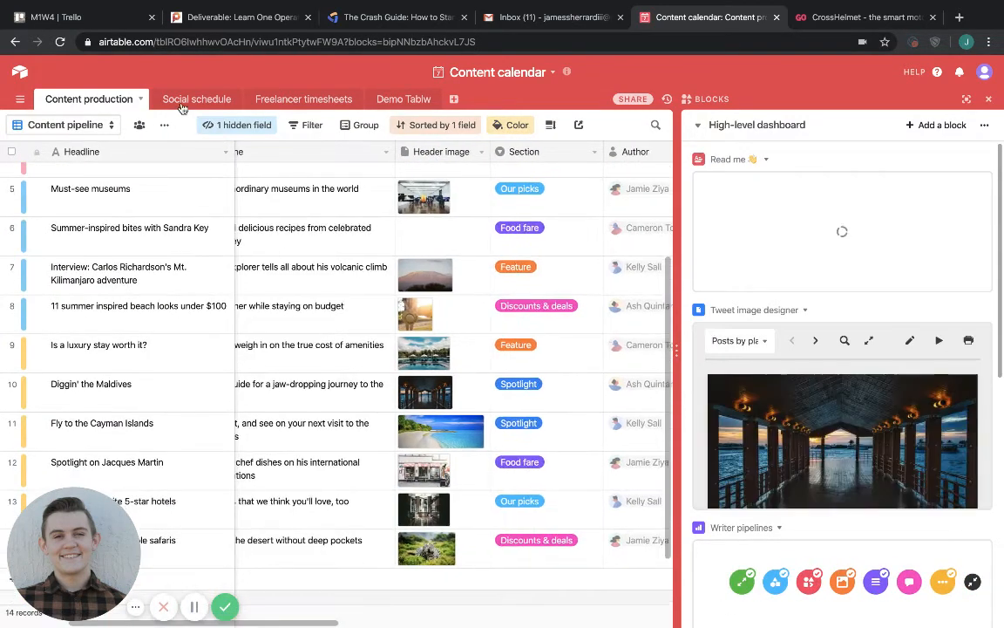
click(186, 99)
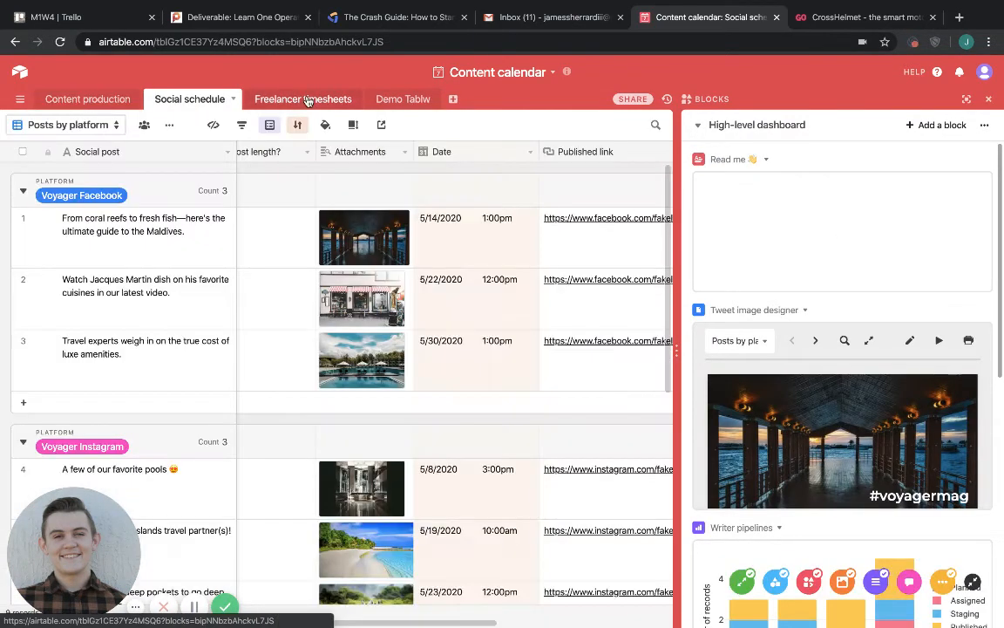
click(307, 99)
Examine the Content production table's fields through to Social posts and return to the Social schedule table.
click(100, 99)
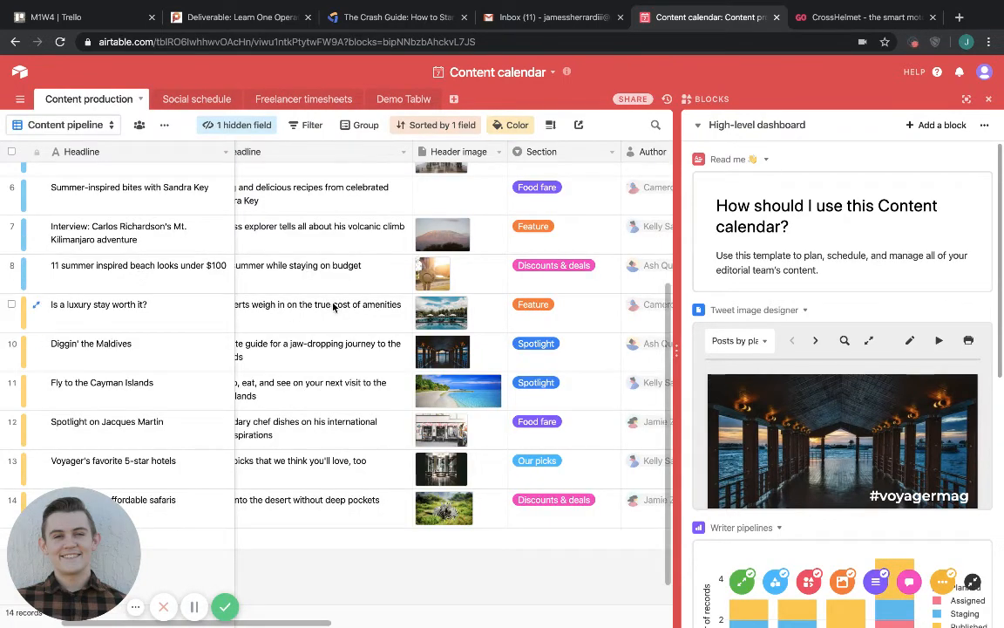
scroll(332, 307, right, 4)
scroll(333, 306, right, 6)
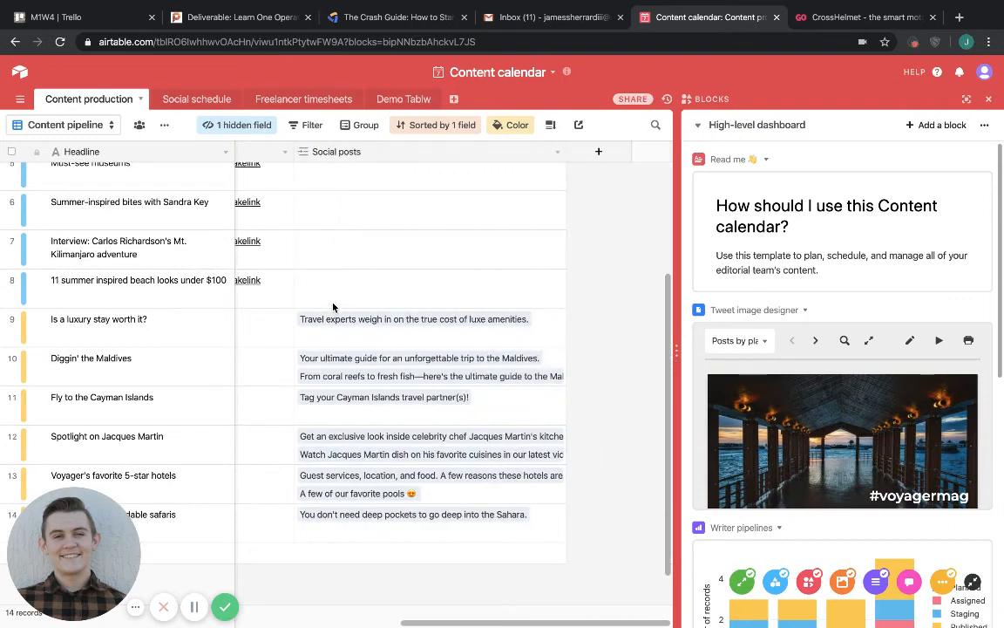
click(205, 99)
Rename the Content calendar base's misspelled Demo Tablw table to Demo Table.
click(393, 100)
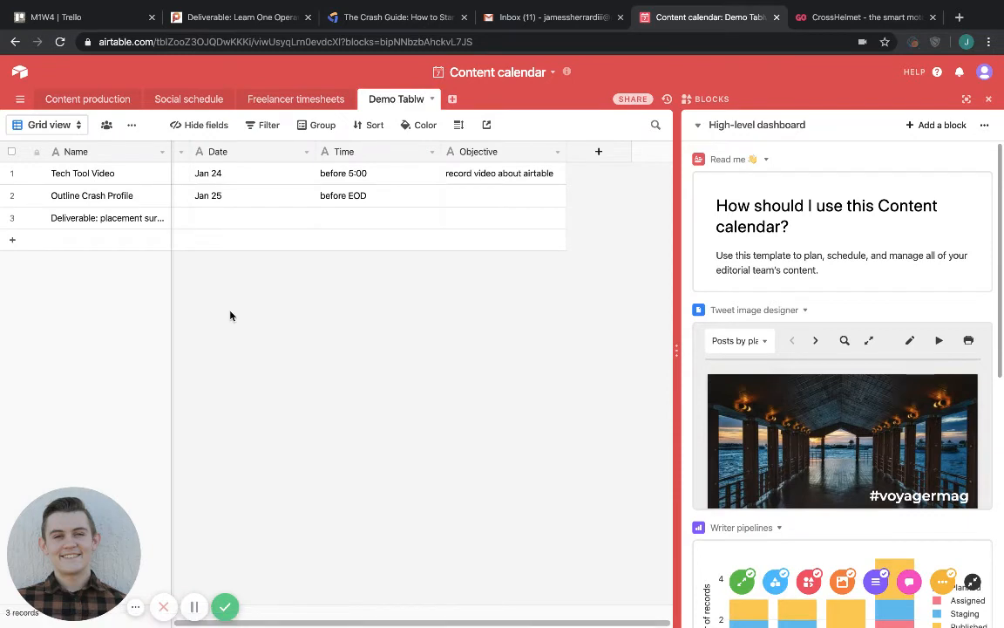
click(423, 105)
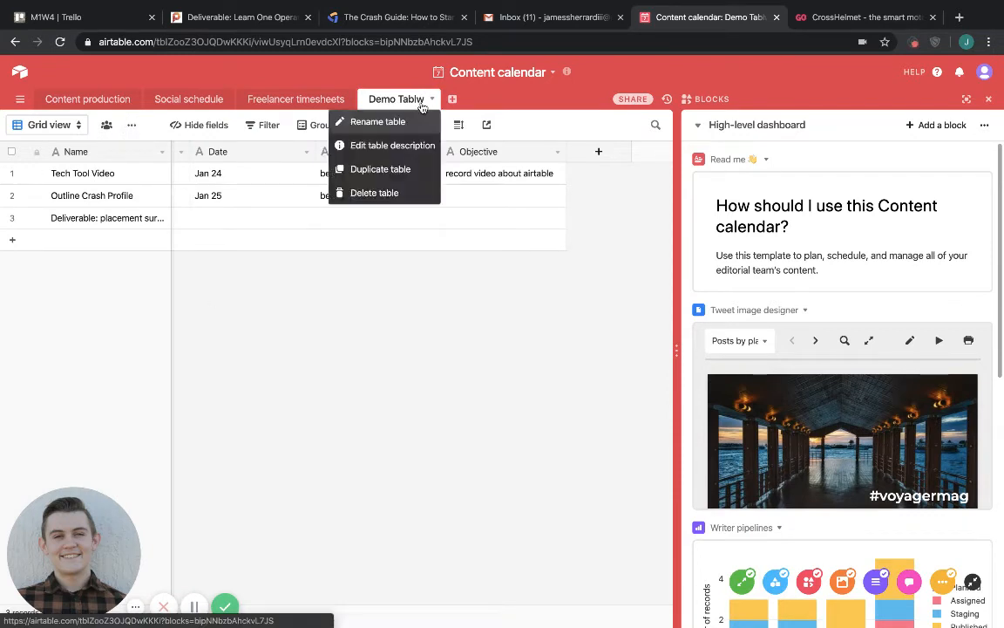
click(380, 121)
click(451, 102)
key(BackSpace)
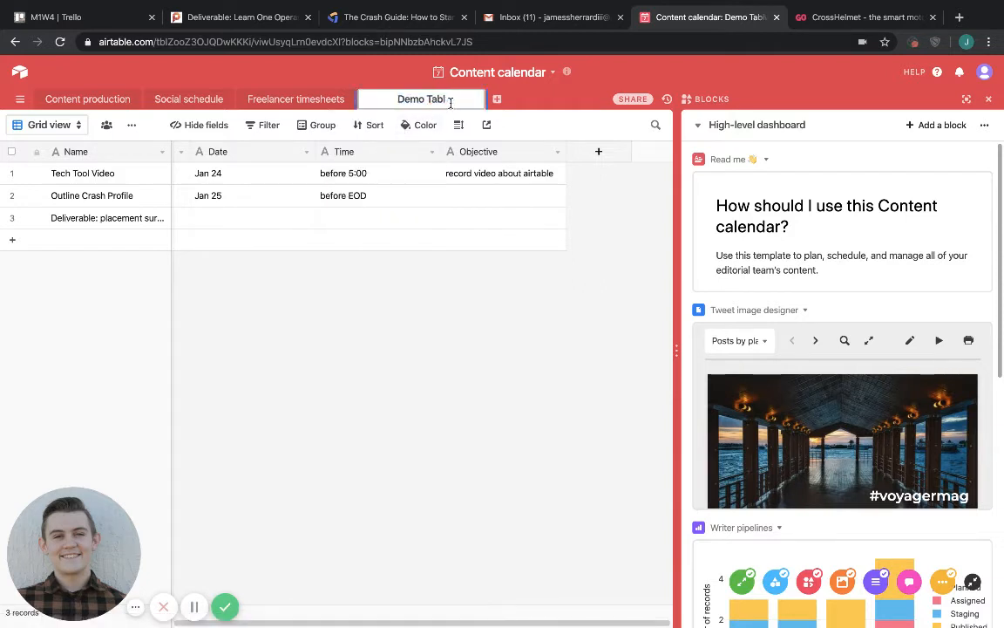
text(e)
click(478, 262)
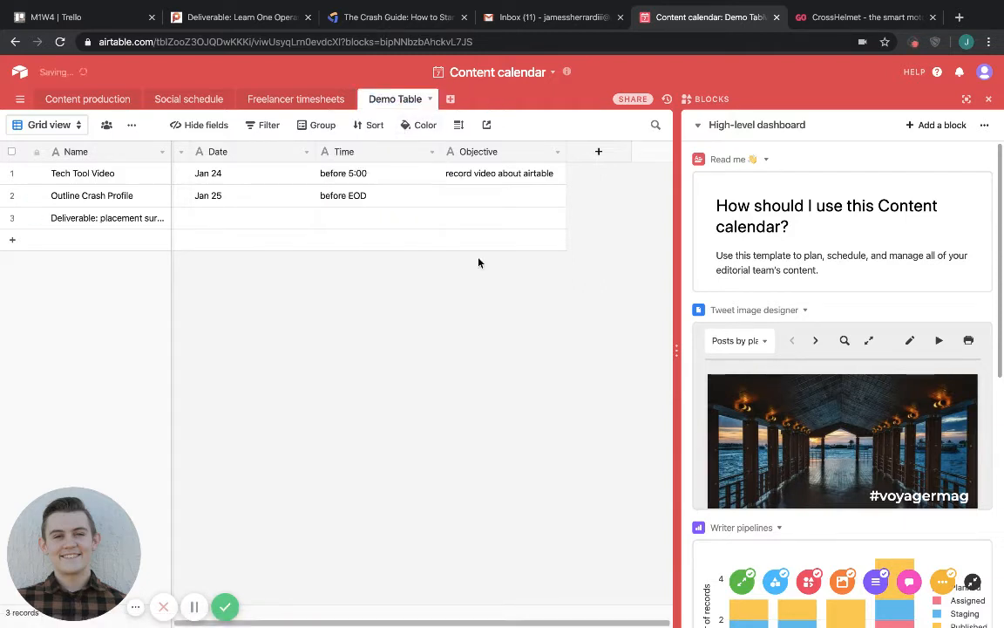
Look at the M1W4 Trello board and return to the Content calendar base in Airtable.
click(66, 21)
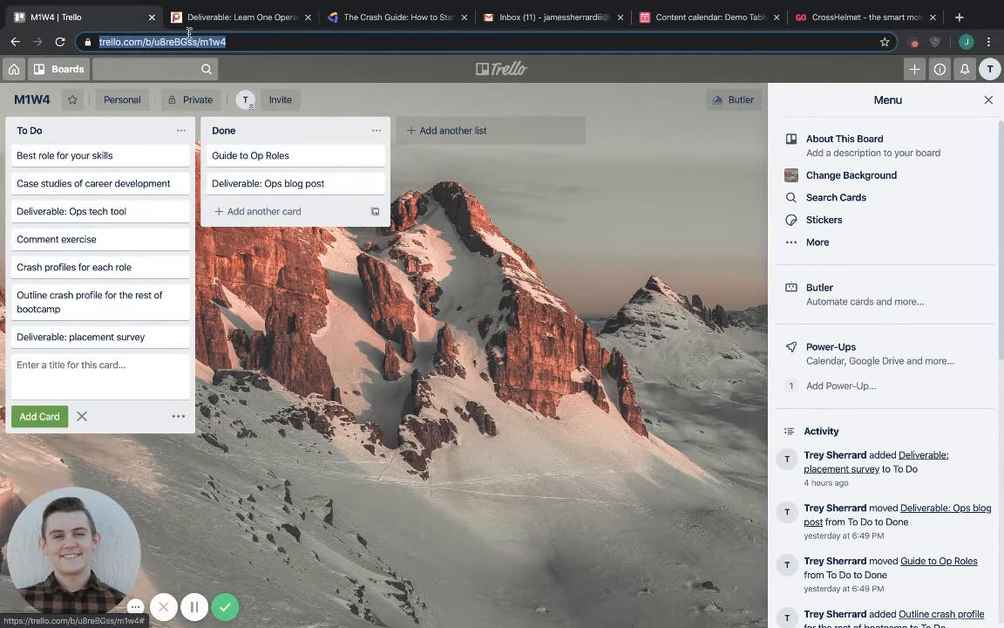
click(645, 18)
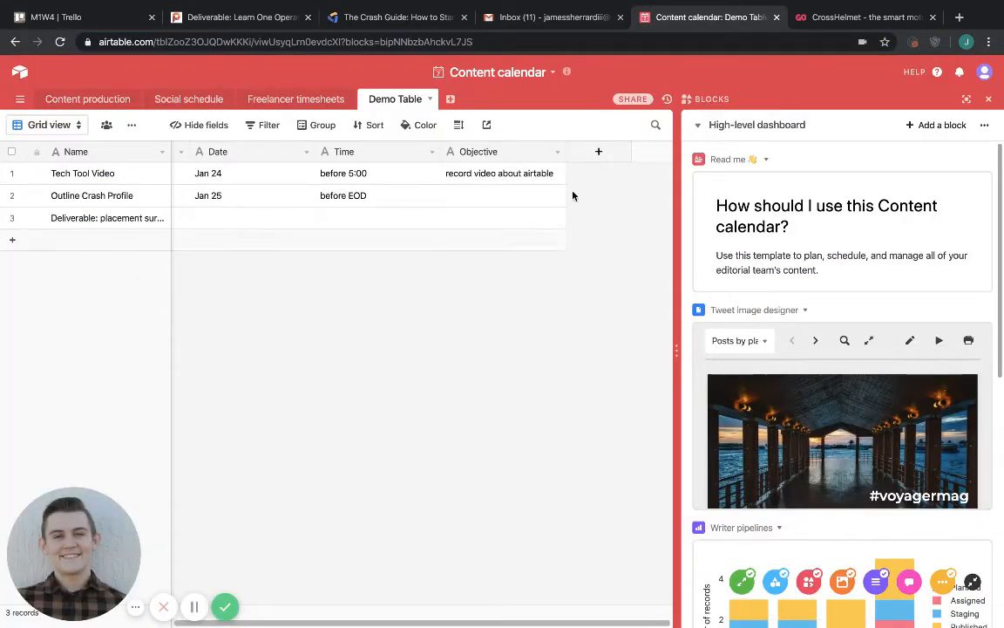
Add three single line text fields after the Objective field in the Demo Table.
click(605, 156)
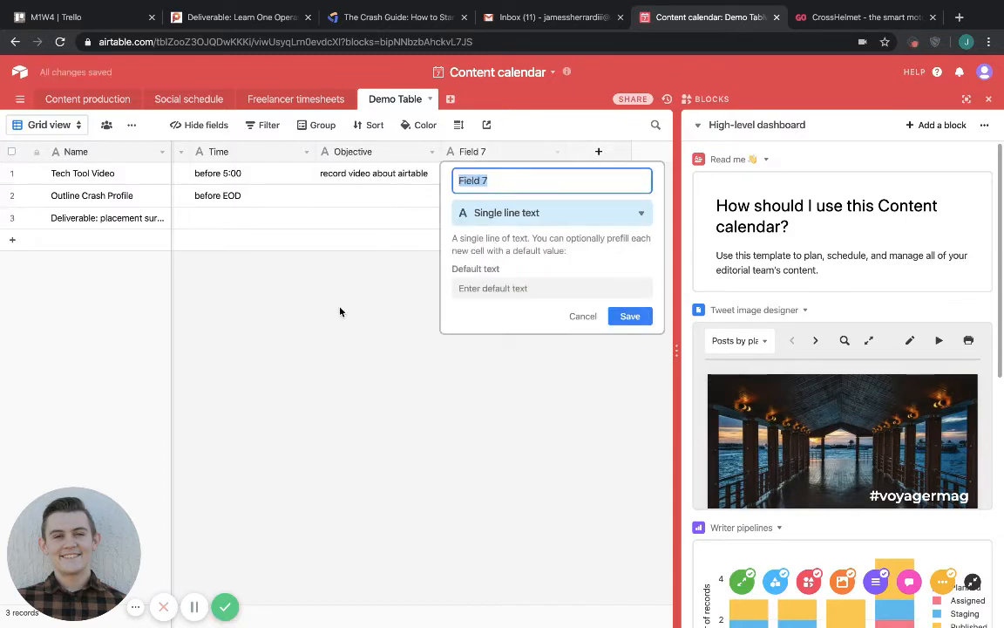
click(599, 153)
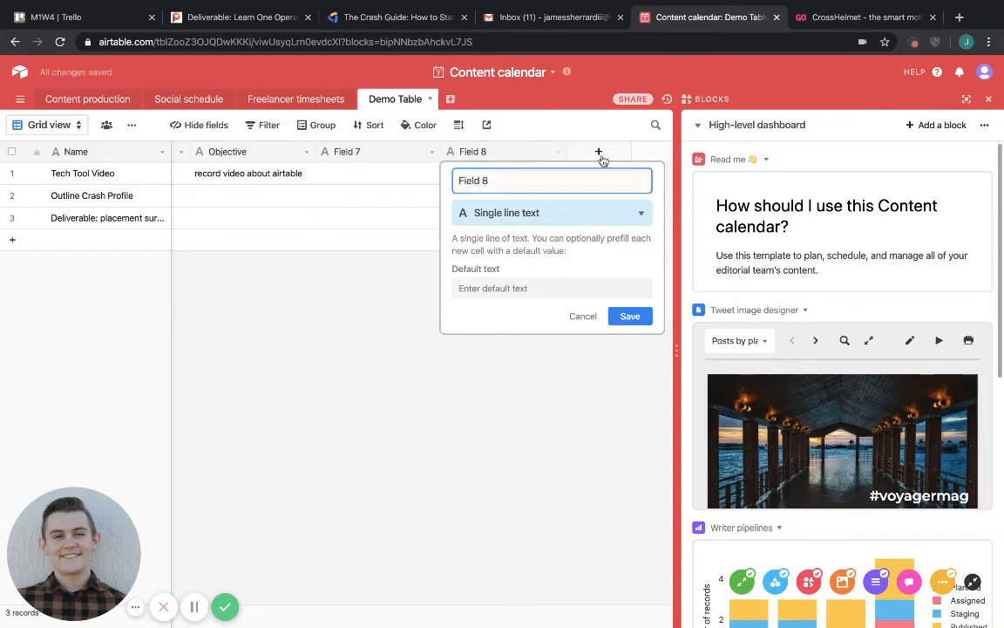
click(598, 152)
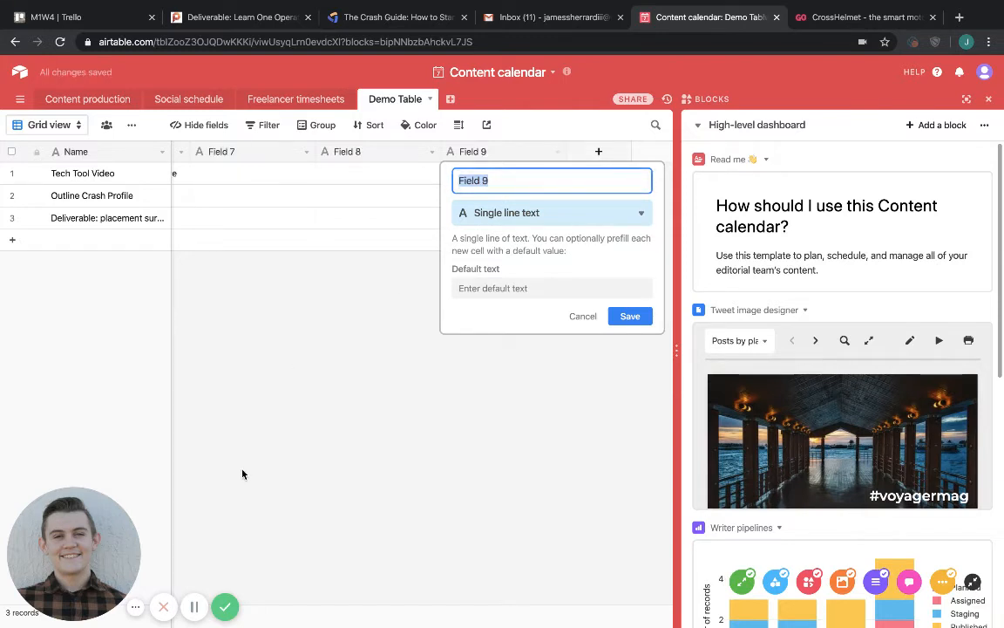
click(194, 606)
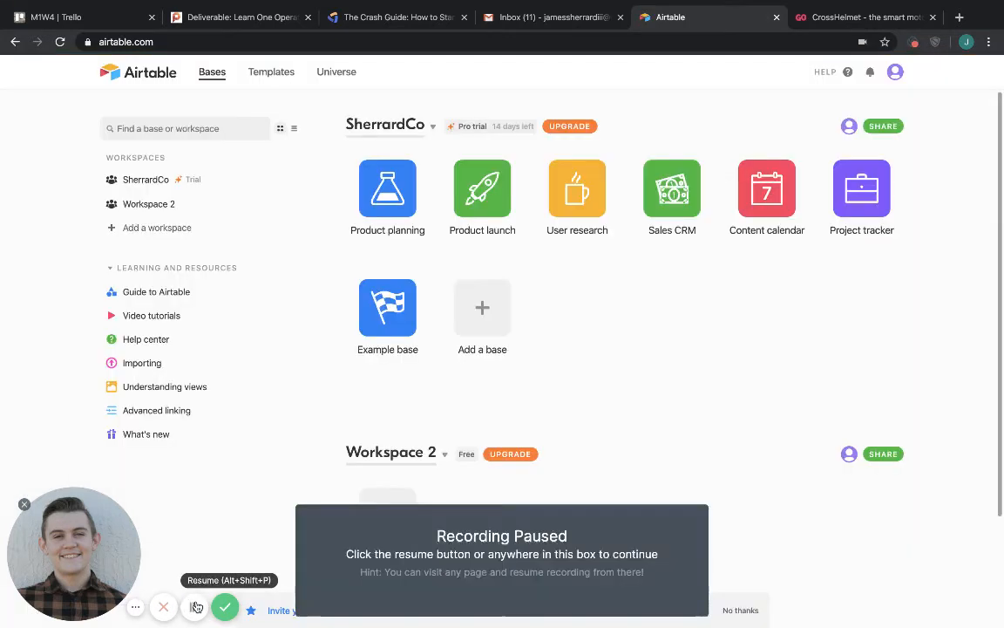
click(194, 606)
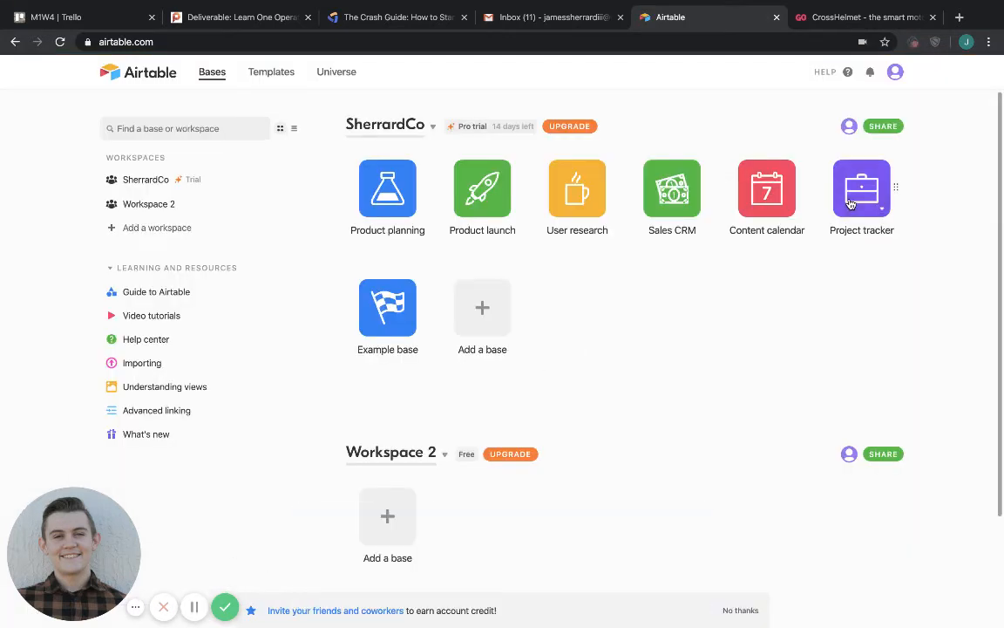
Open the Project tracker base and look through the records of its Design projects table.
click(861, 195)
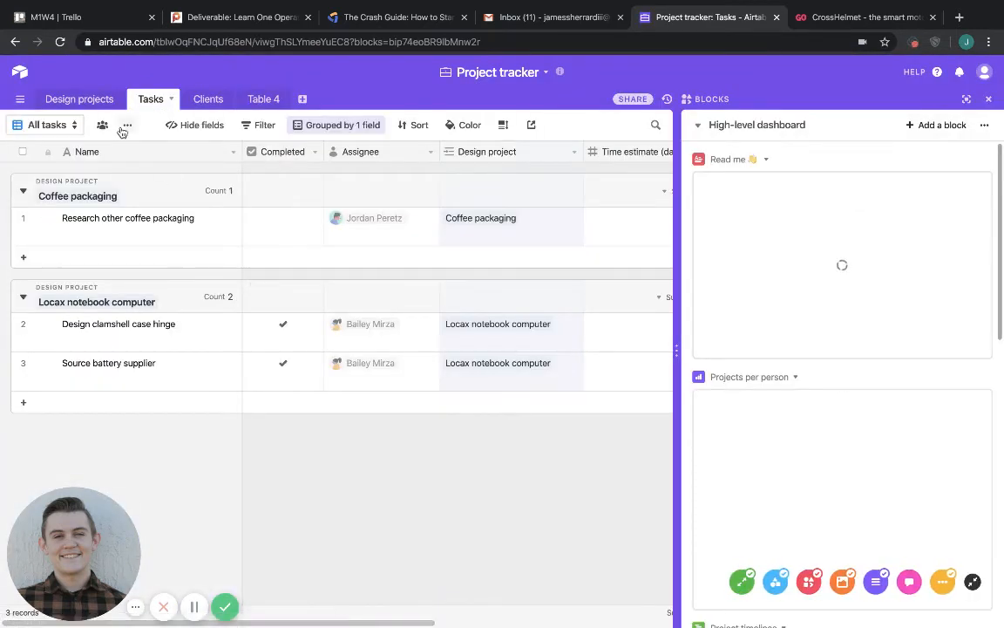
click(104, 101)
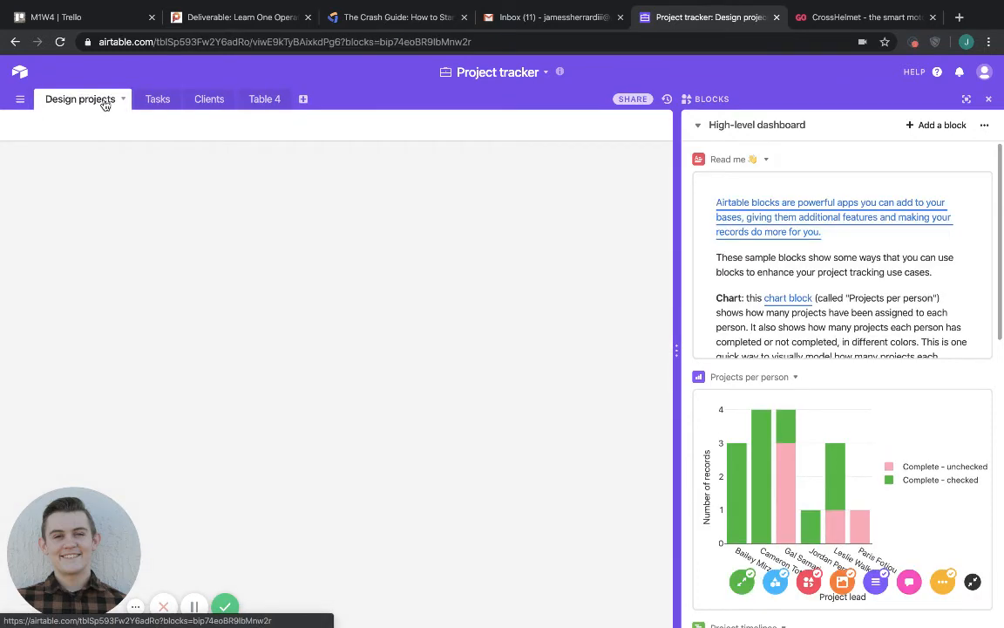
scroll(127, 381, down, 3)
scroll(127, 381, down, 2)
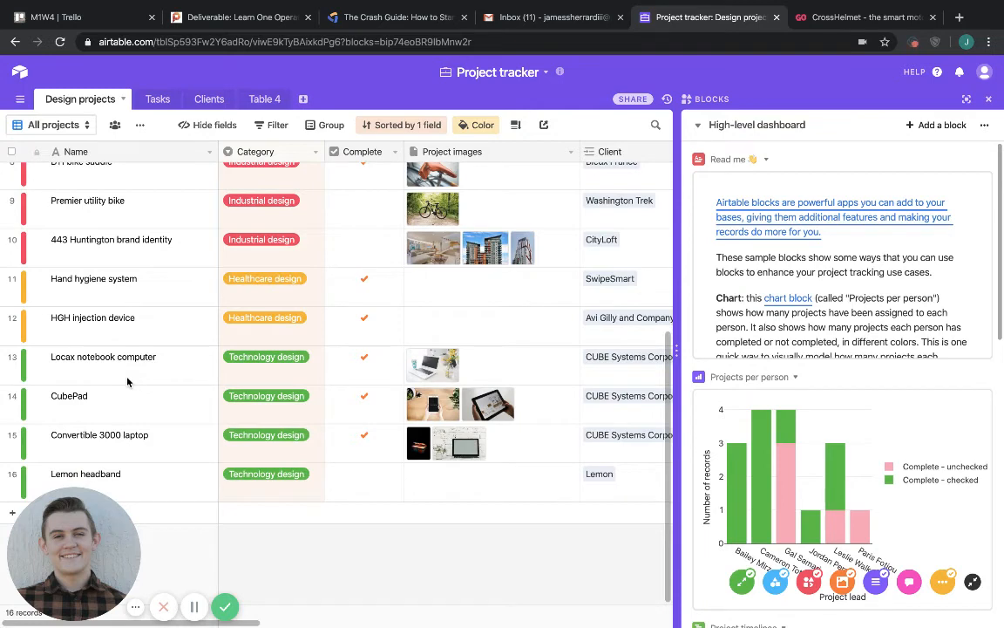
scroll(128, 381, up, 2)
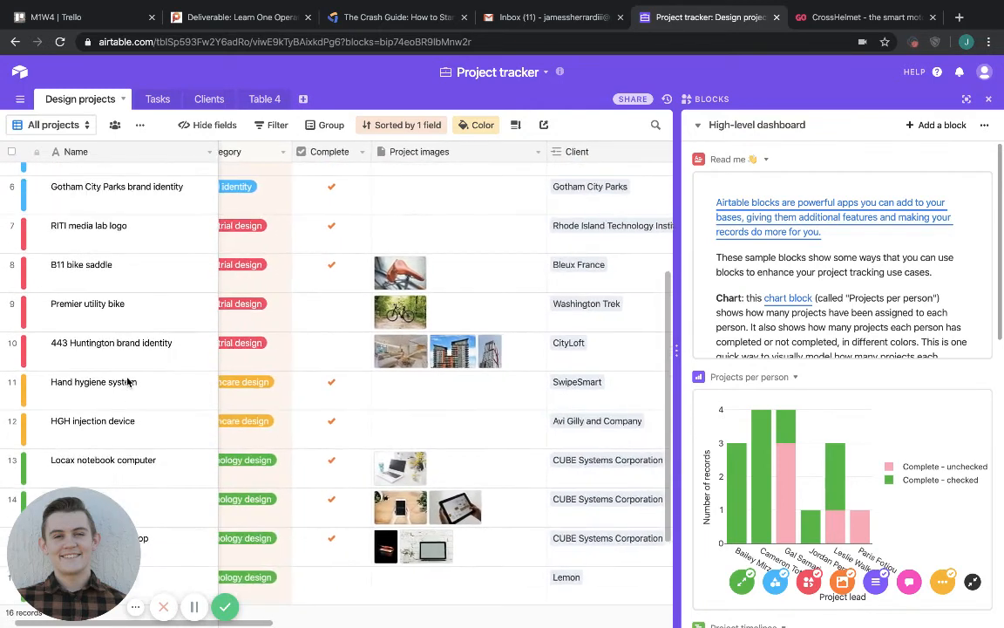
scroll(136, 347, up, 1)
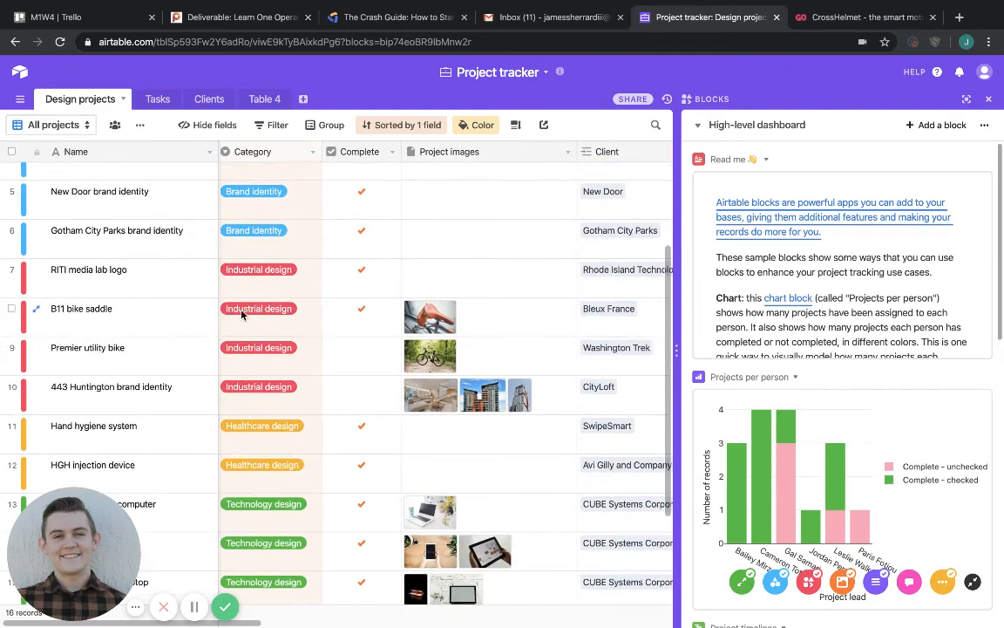
scroll(227, 313, up, 1)
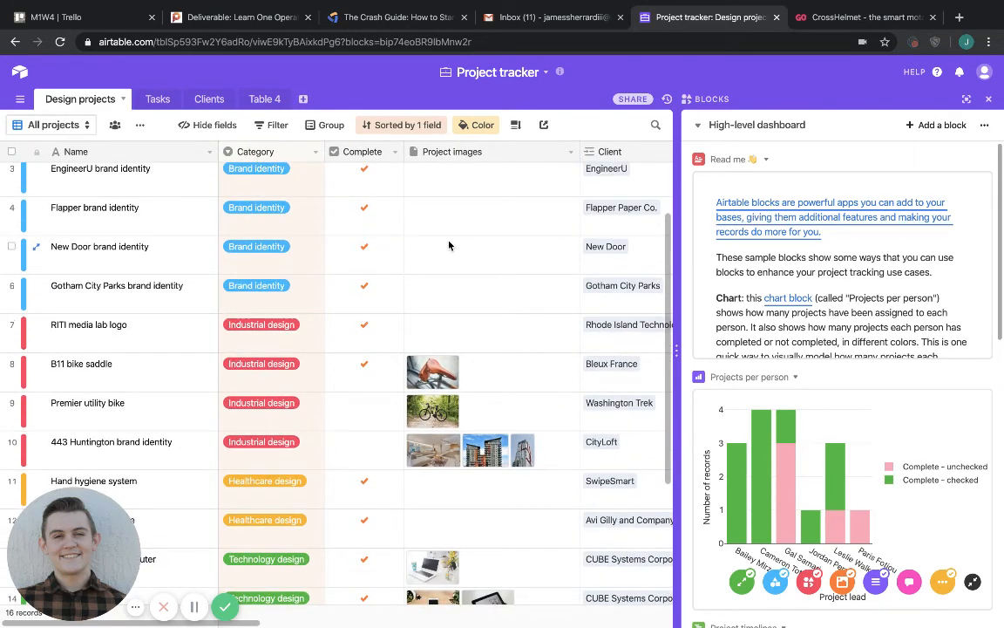
Examine the Design projects table's fields from Project images across to Notes.
scroll(449, 245, right, 3)
scroll(449, 245, up, 1)
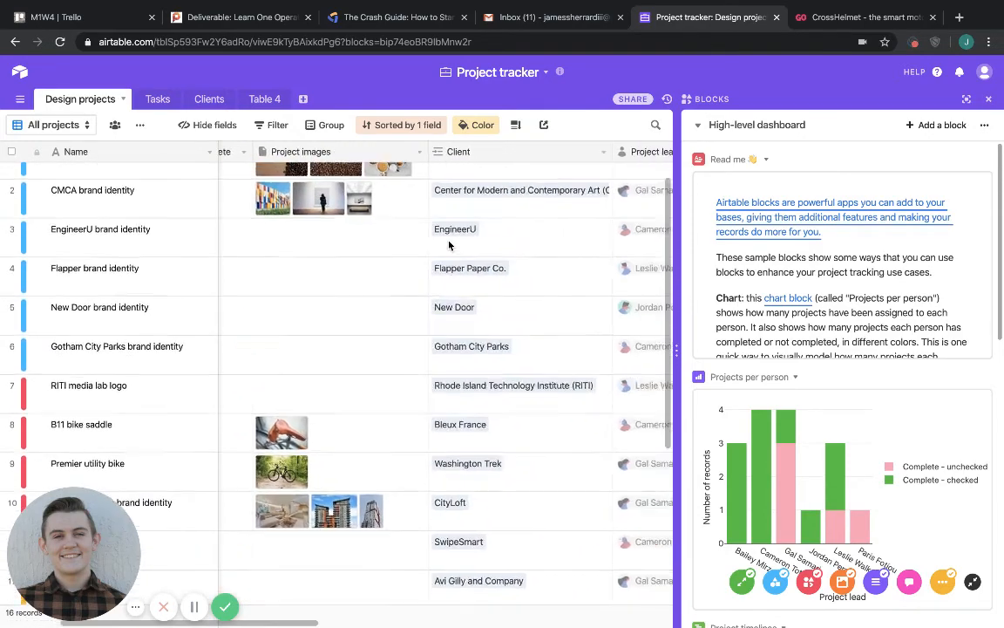
scroll(449, 245, right, 3)
scroll(449, 245, up, 1)
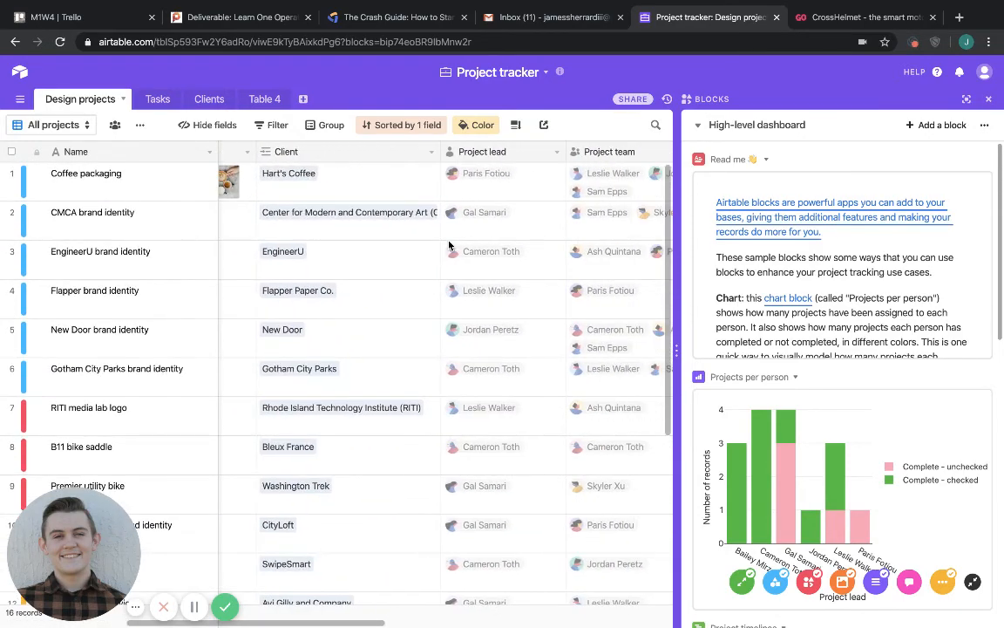
scroll(449, 245, right, 3)
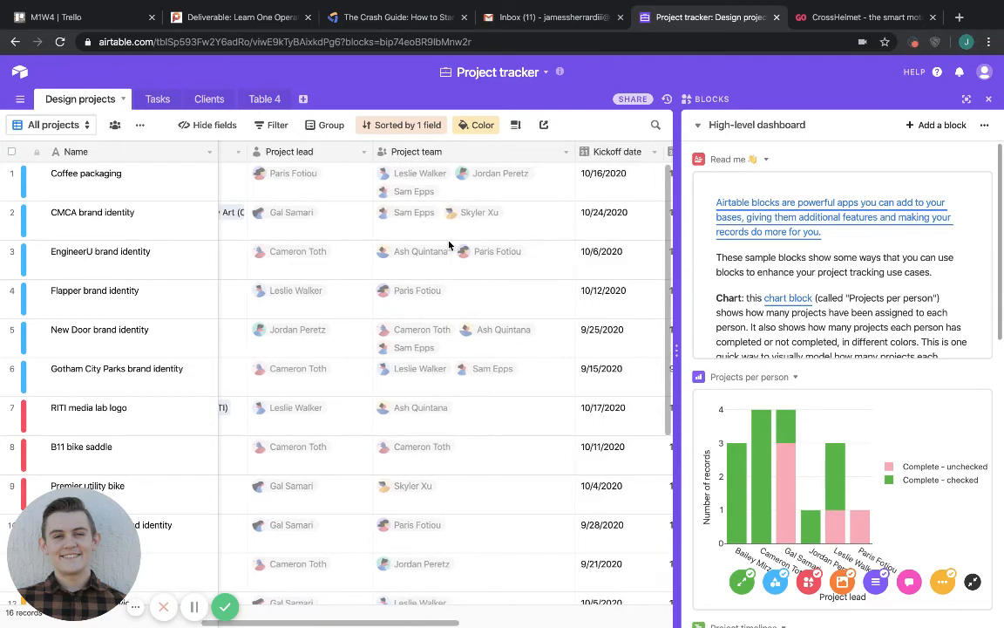
scroll(449, 245, right, 3)
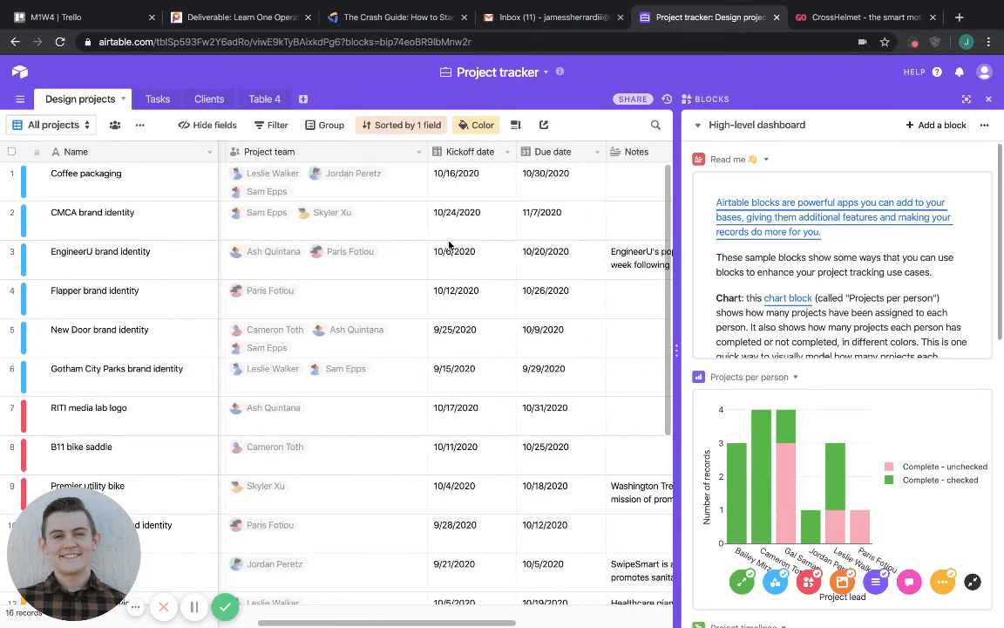
scroll(448, 193, right, 3)
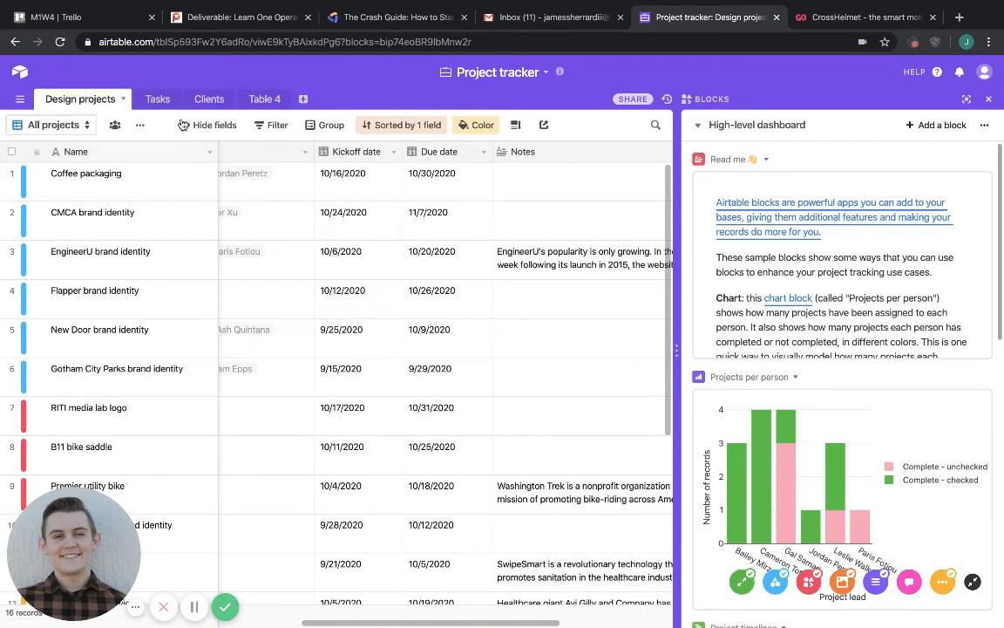
View the Project tracker base's Tasks and Clients tables and the empty Table 4.
click(160, 101)
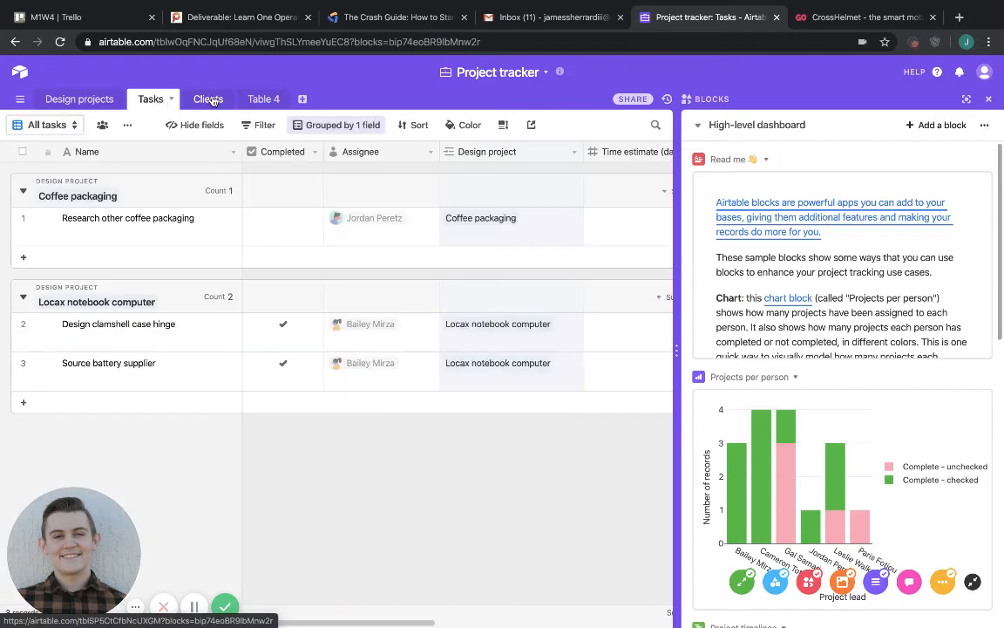
click(209, 101)
click(255, 100)
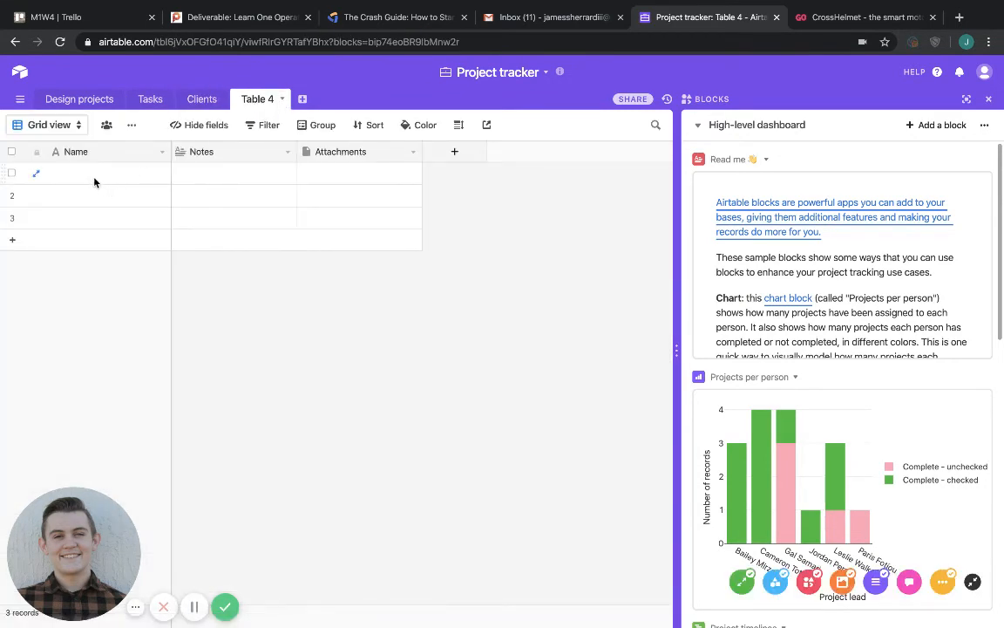
Open the block catalogue for the Project tracker base and examine the featured and all available blocks.
click(926, 127)
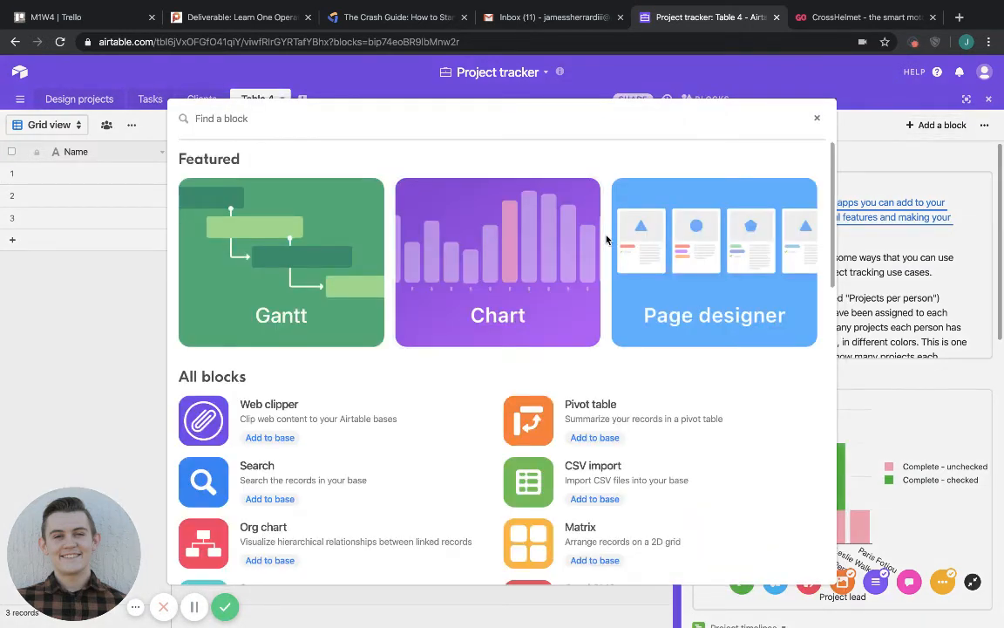
scroll(607, 239, down, 1)
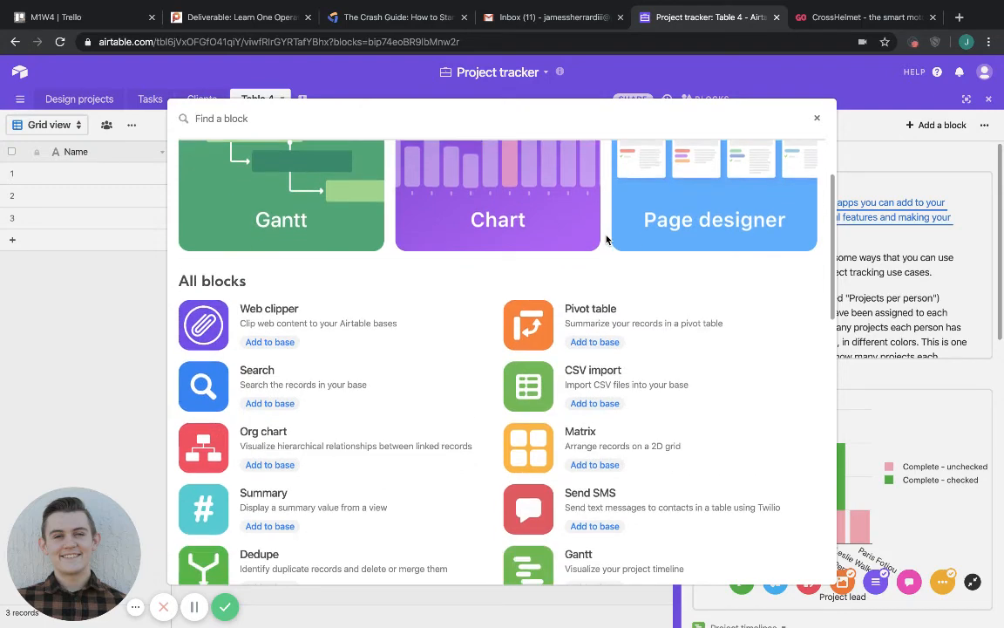
scroll(607, 239, down, 1)
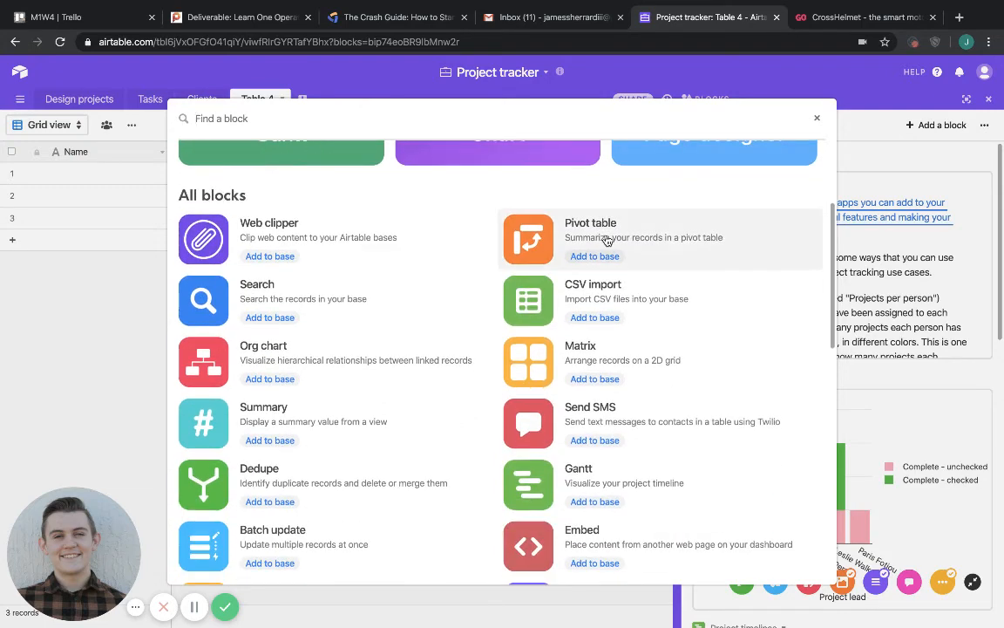
scroll(608, 239, down, 1)
scroll(286, 256, down, 2)
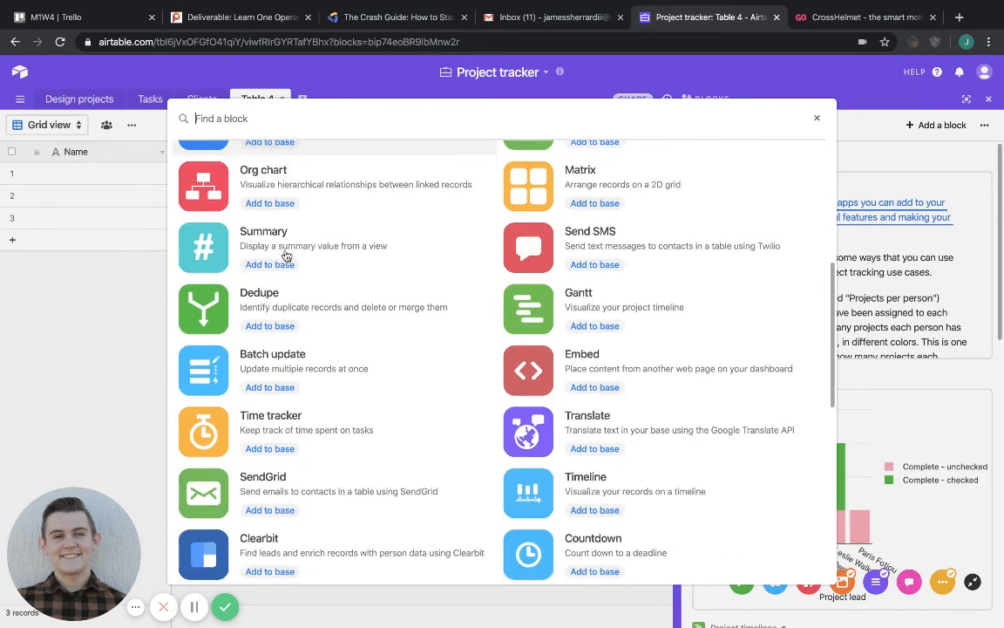
scroll(287, 255, down, 3)
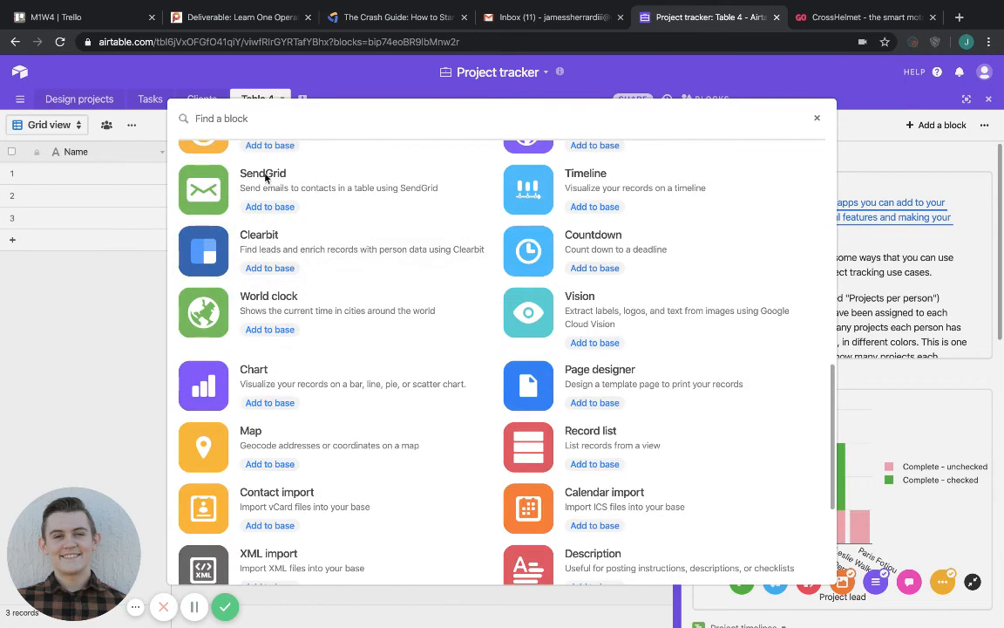
scroll(437, 332, down, 2)
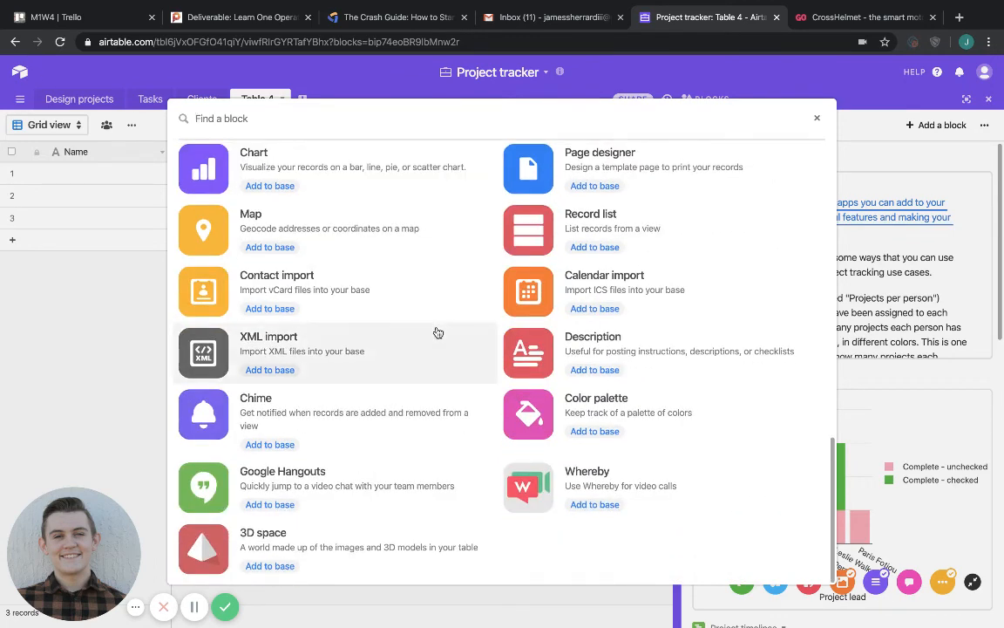
scroll(436, 332, up, 4)
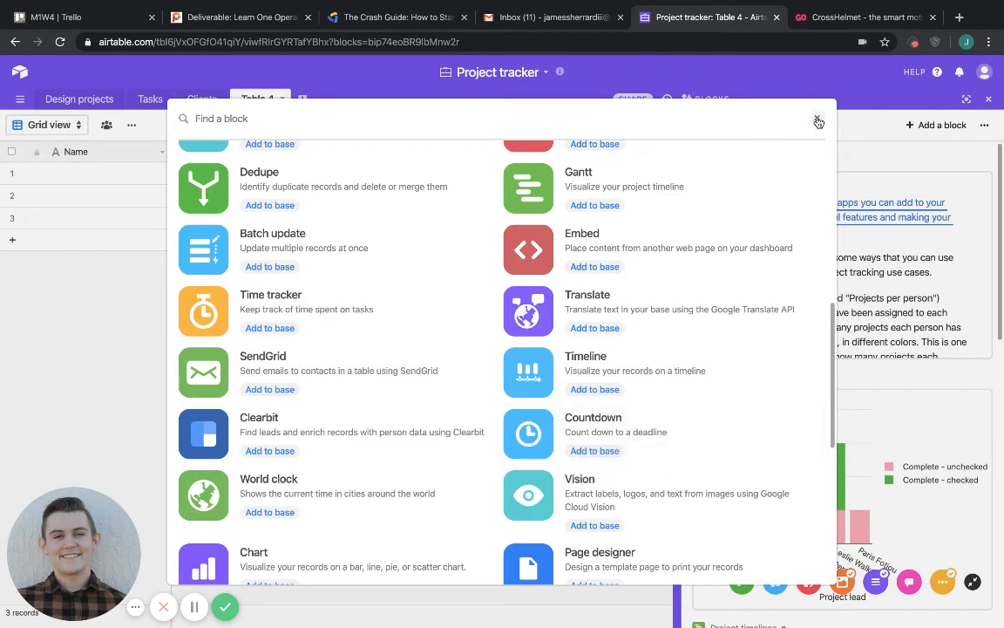
Add a Countdown block to the High-level dashboard with its default settings and close the block.
click(576, 451)
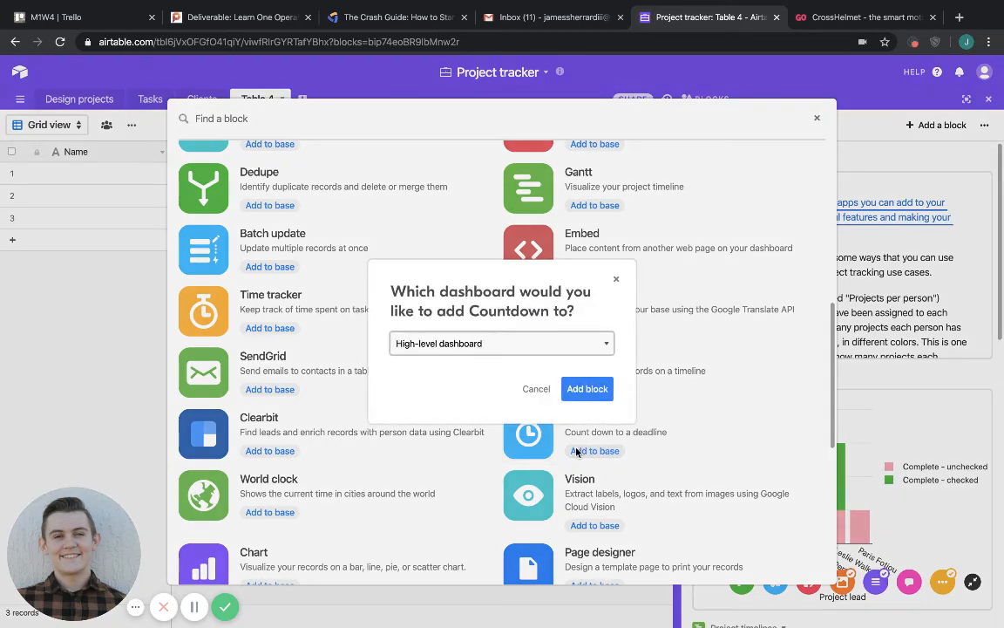
click(505, 345)
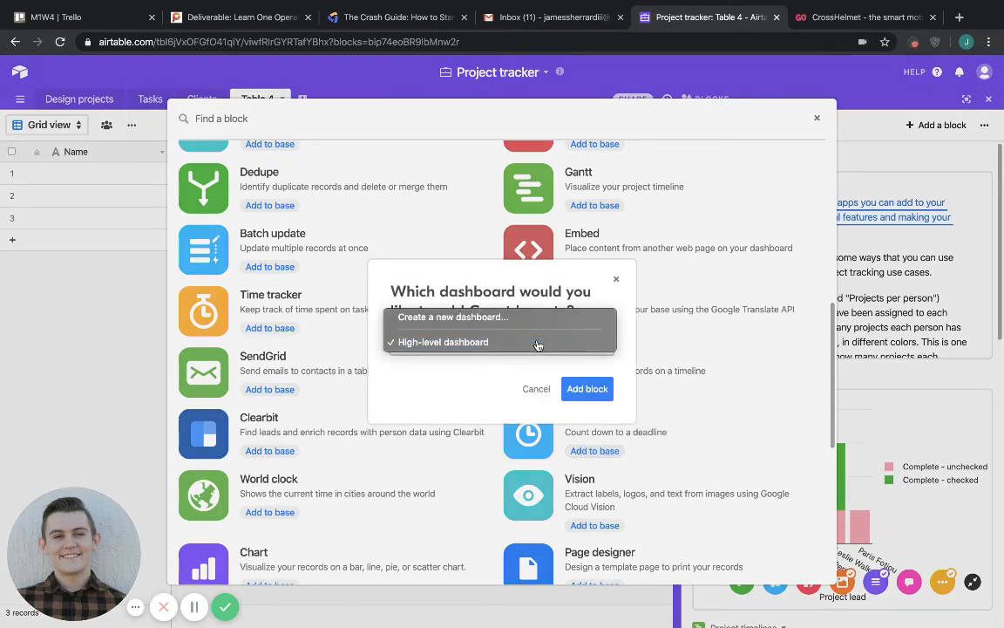
click(565, 349)
click(573, 387)
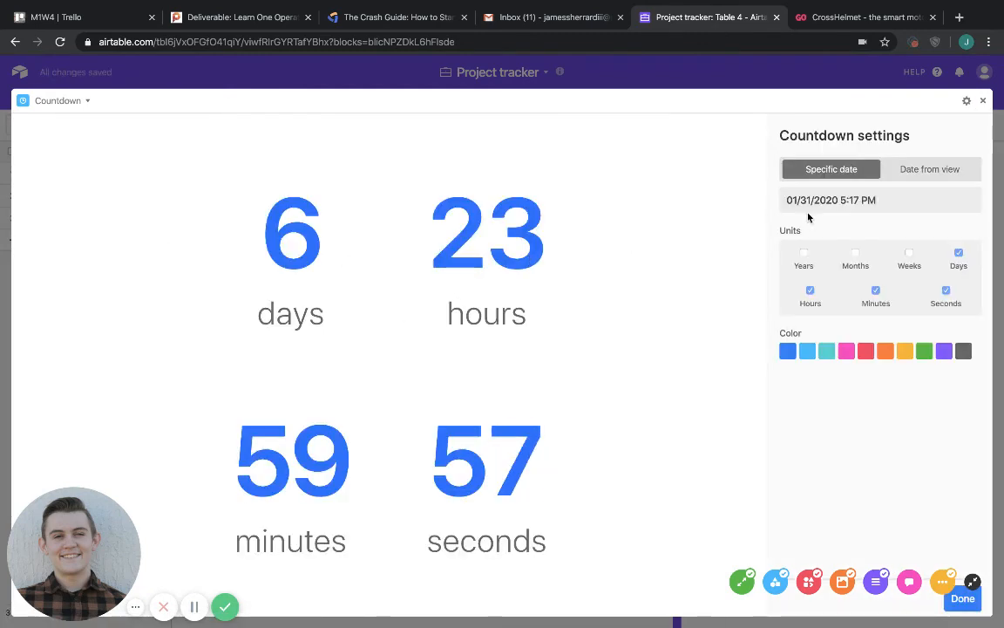
click(962, 598)
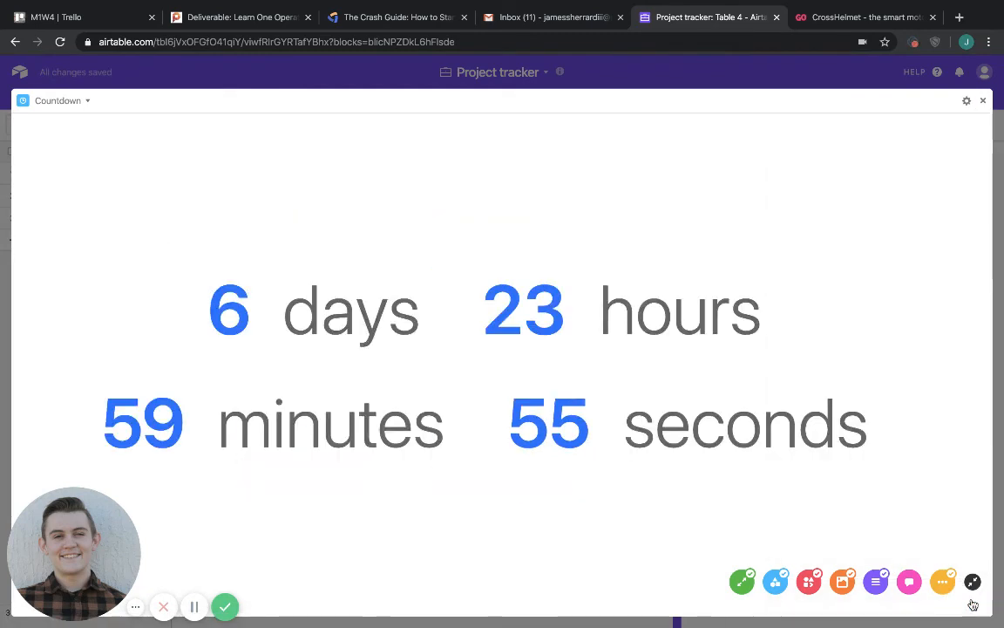
click(982, 102)
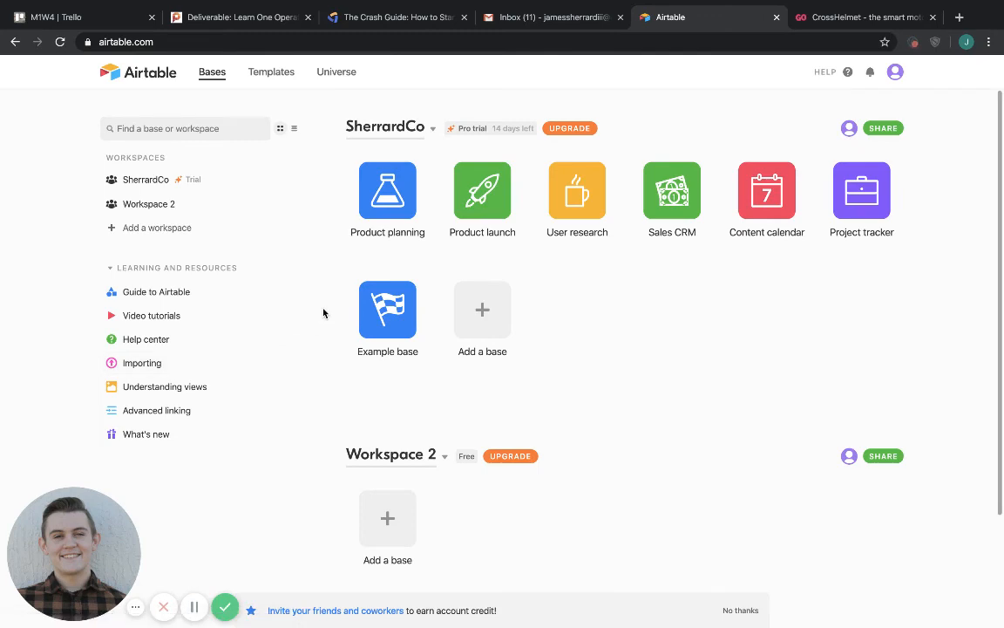
Open Airtable's template gallery and look over the featured and Content production templates.
click(276, 78)
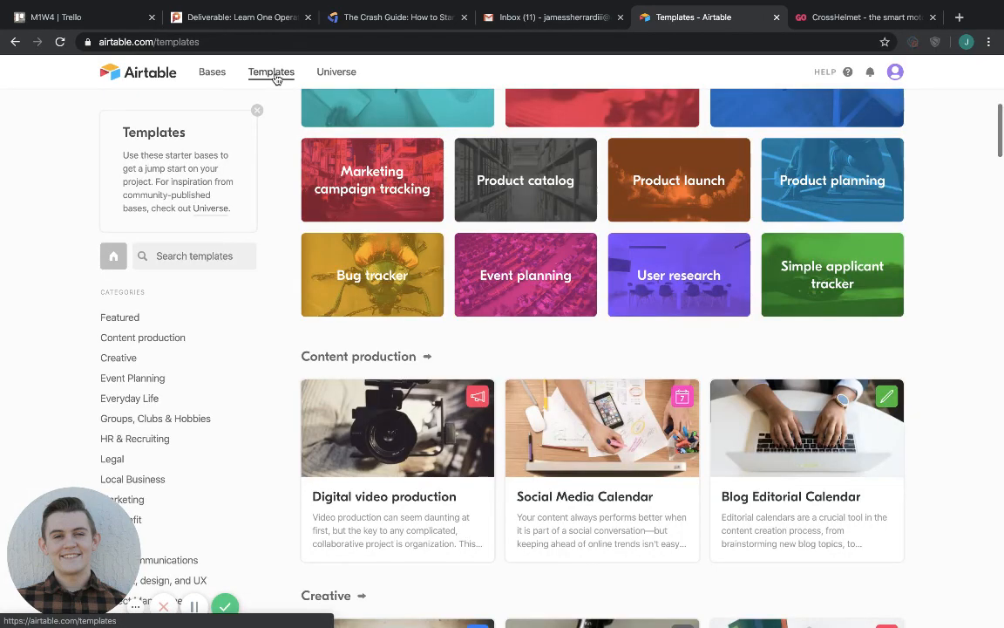
scroll(271, 186, up, 1)
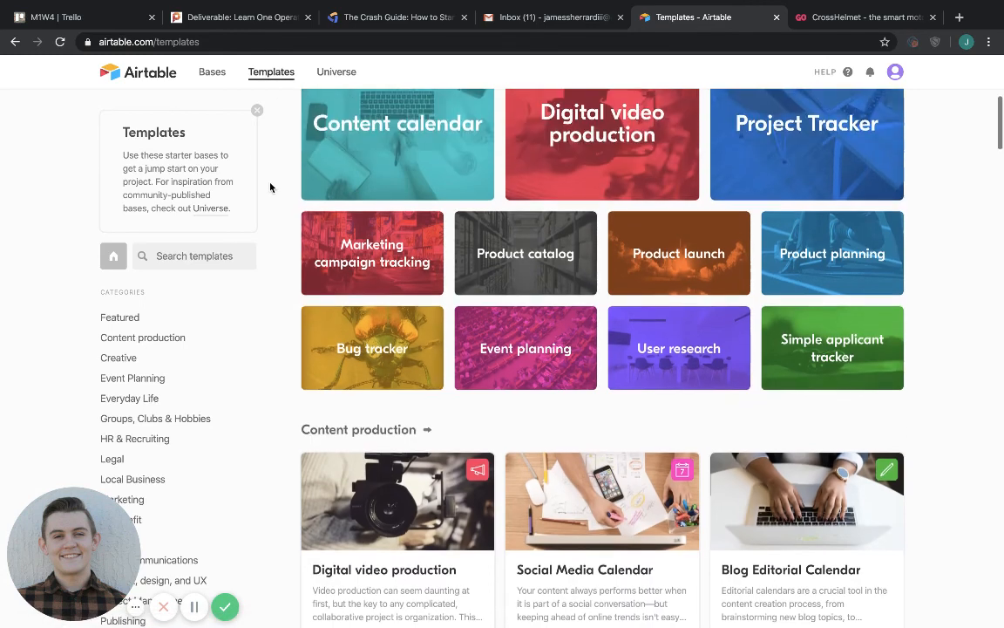
scroll(270, 187, up, 1)
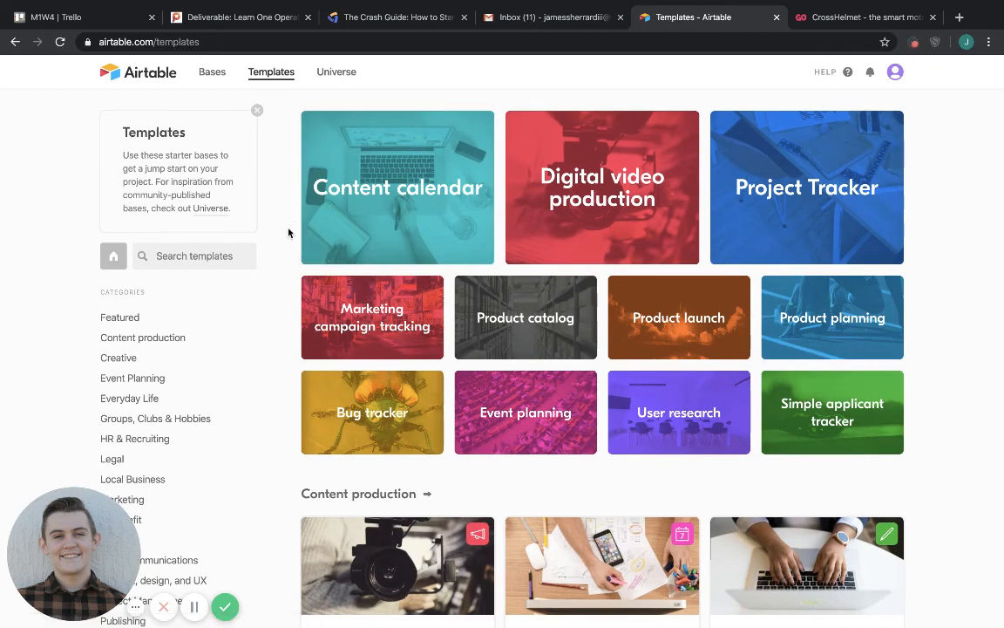
scroll(288, 233, down, 1)
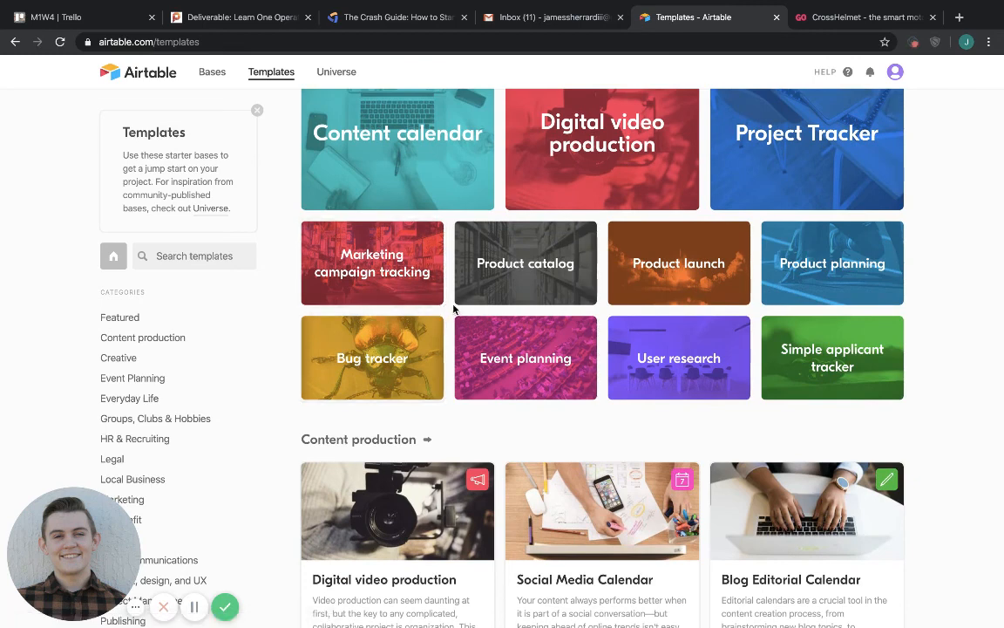
Add a new base to the SherrardCo workspace from the featured Bug tracker template.
click(421, 336)
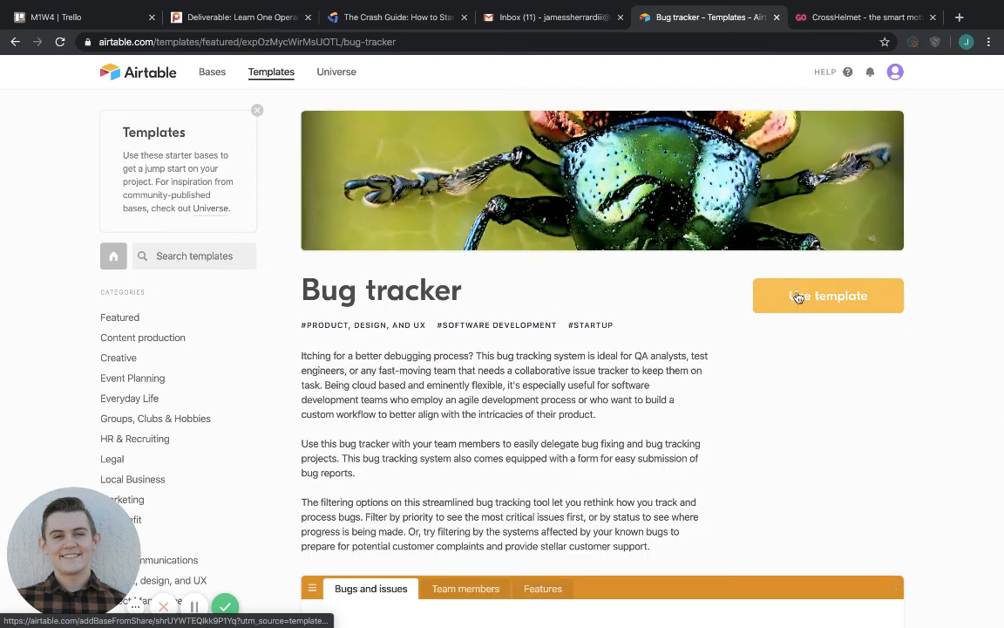
click(798, 296)
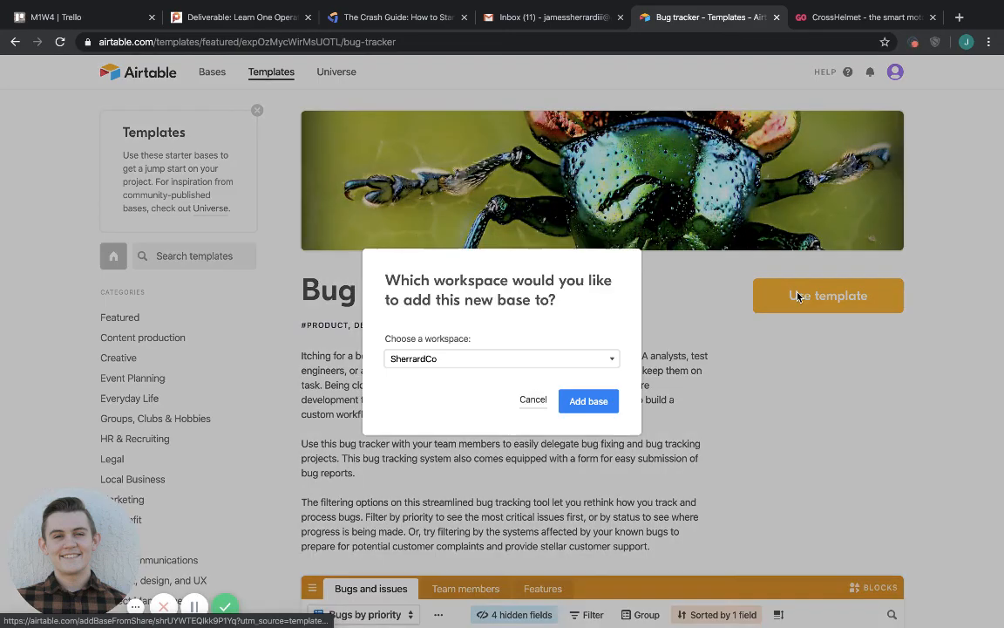
click(610, 403)
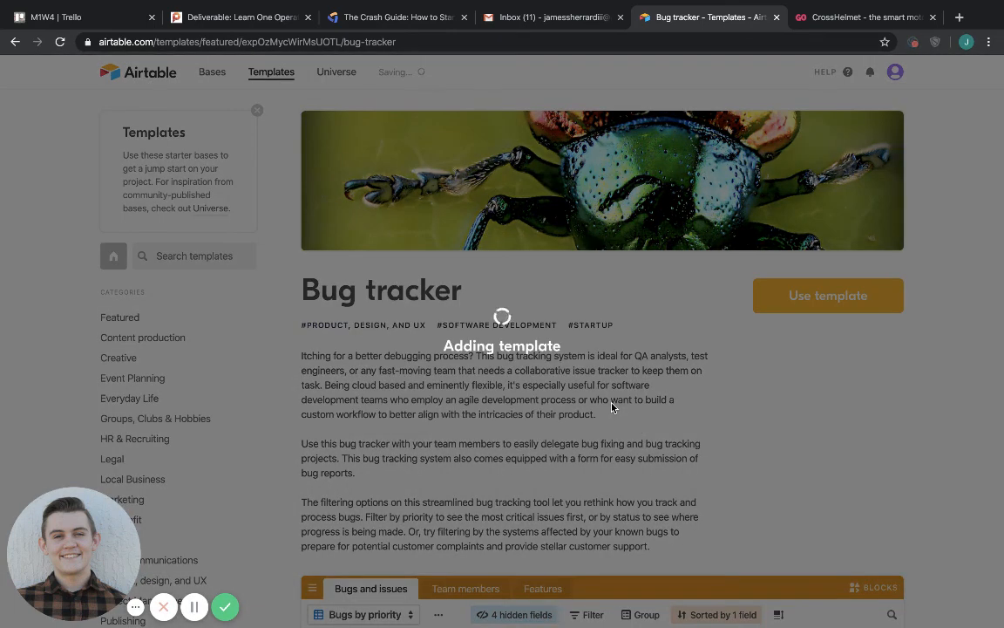
Open the new Bug tracker base, close its base description and return to the bases overview.
scroll(612, 407, down, 2)
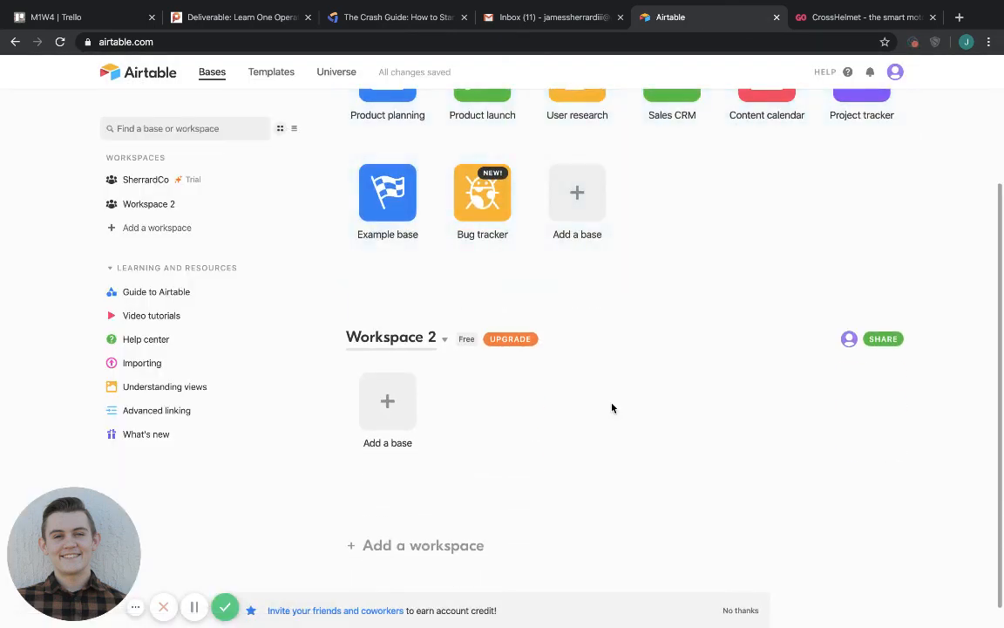
scroll(545, 268, up, 2)
click(482, 275)
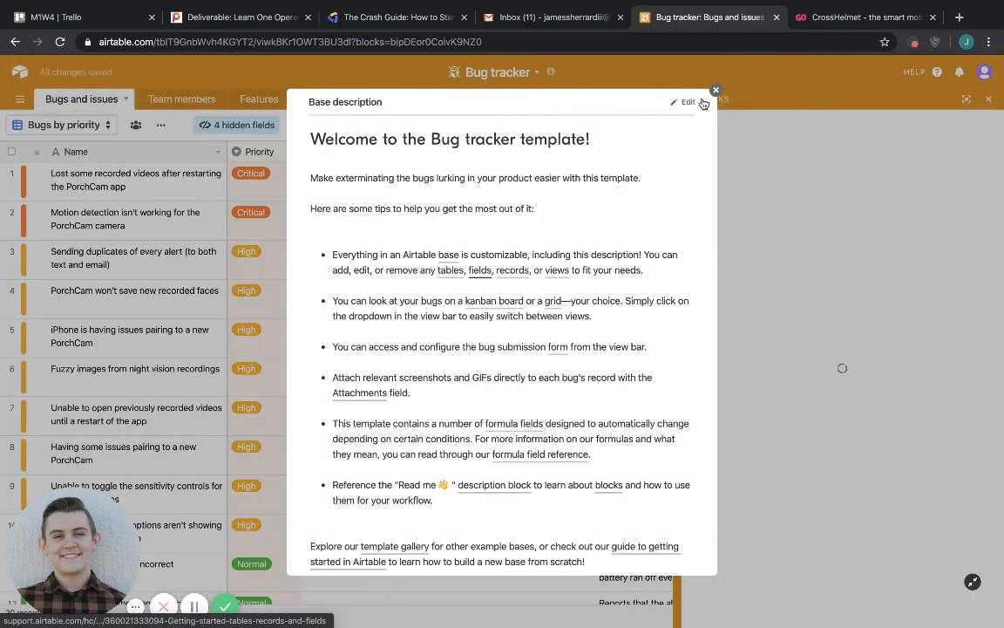
click(715, 90)
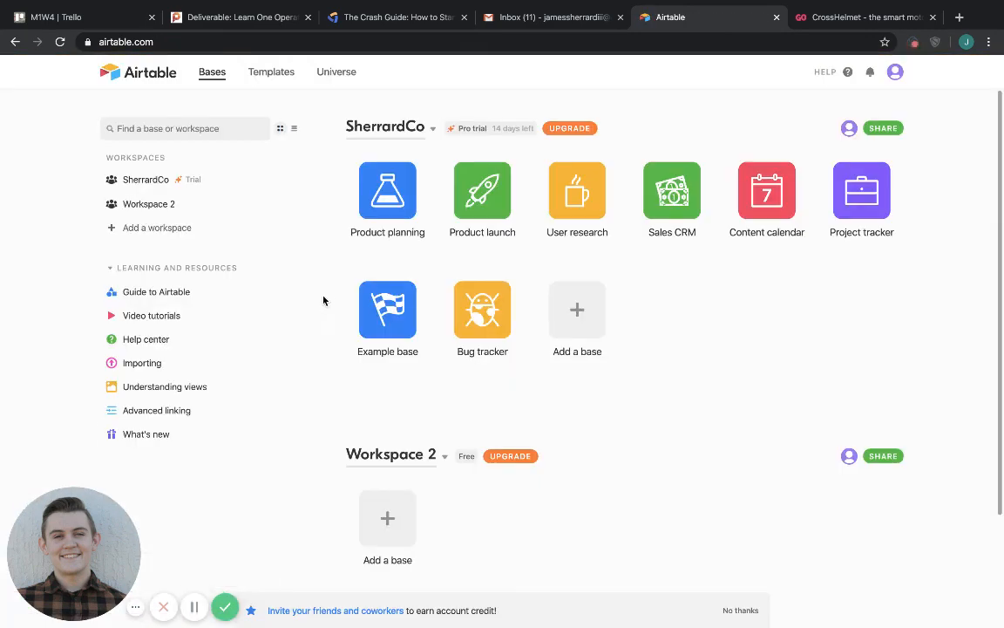